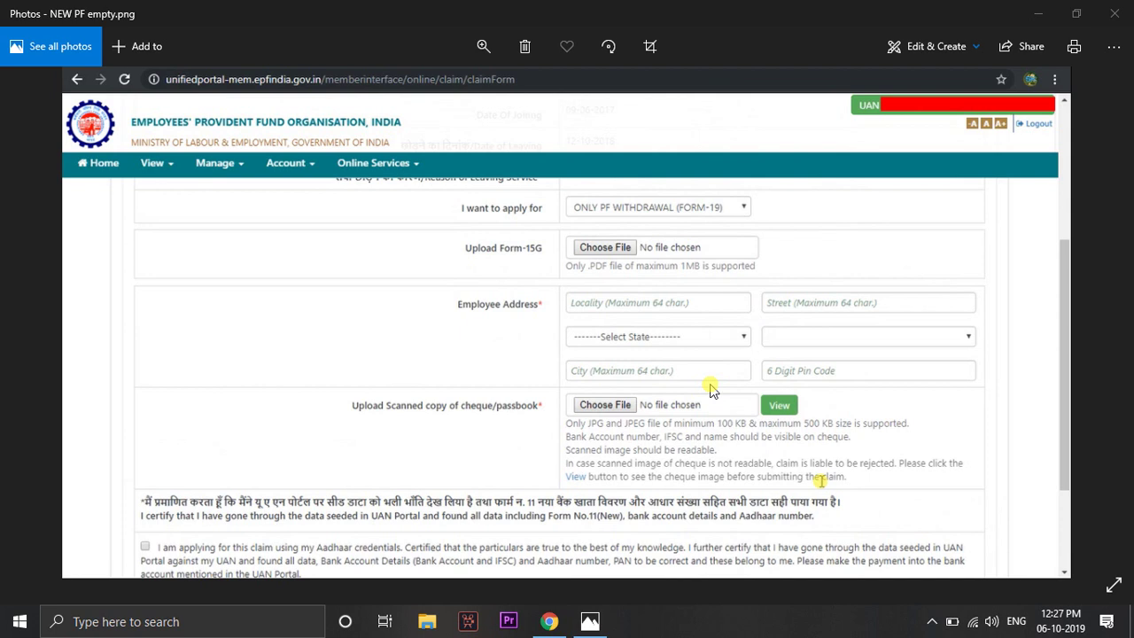
Minimize the Photos claim-form viewer and Chrome so the desktop image files show.
left_click(589, 621)
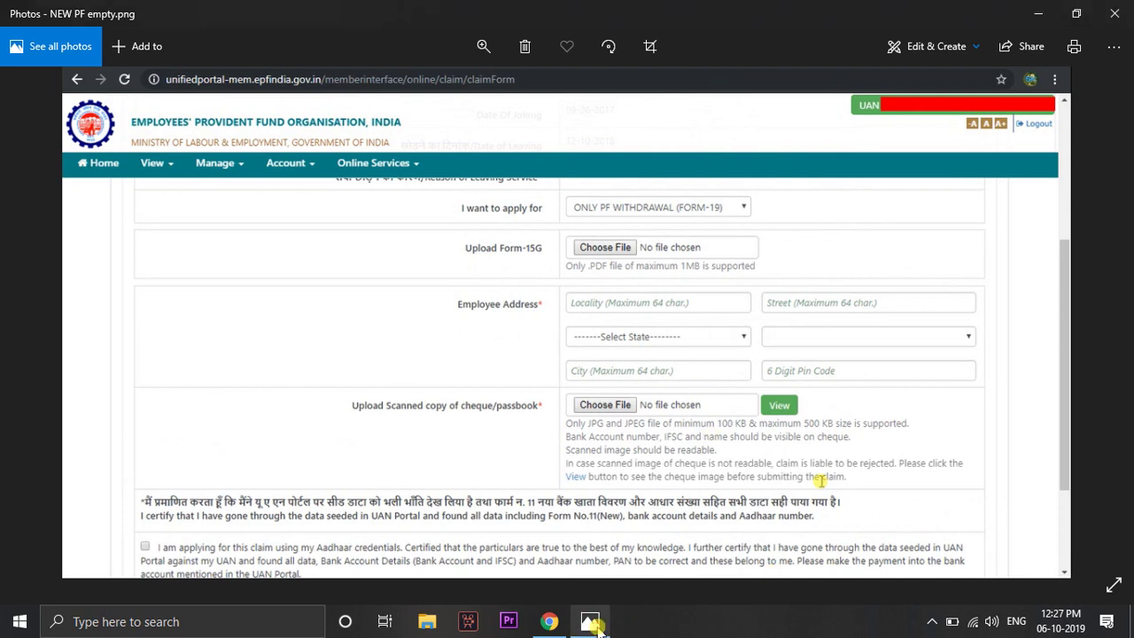
left_click(1042, 13)
left_click(1032, 13)
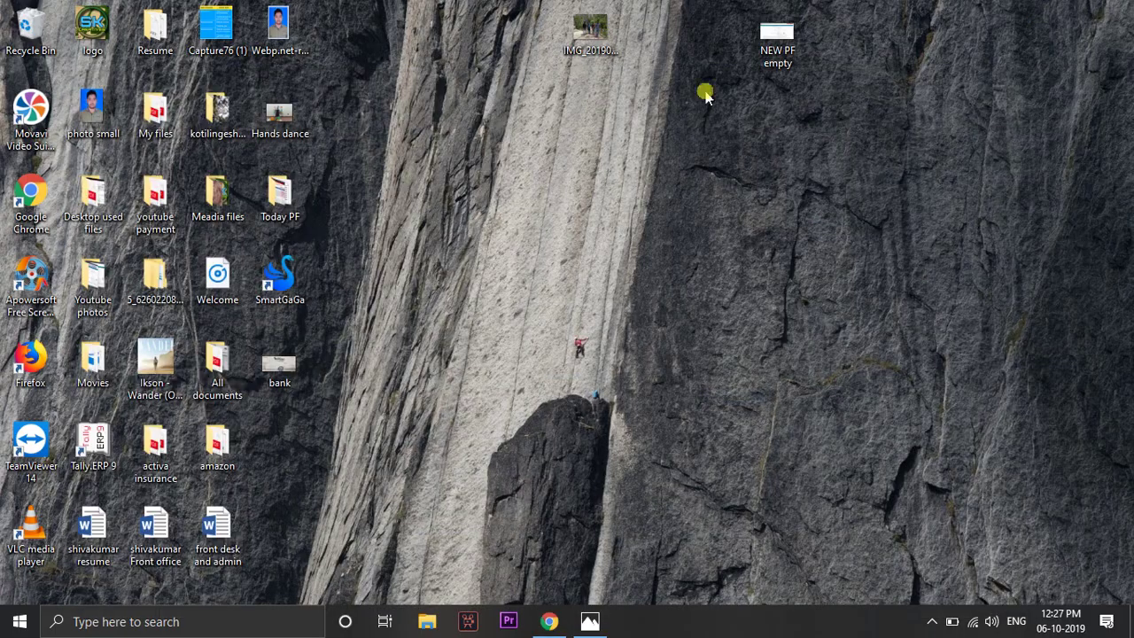
right_click(587, 49)
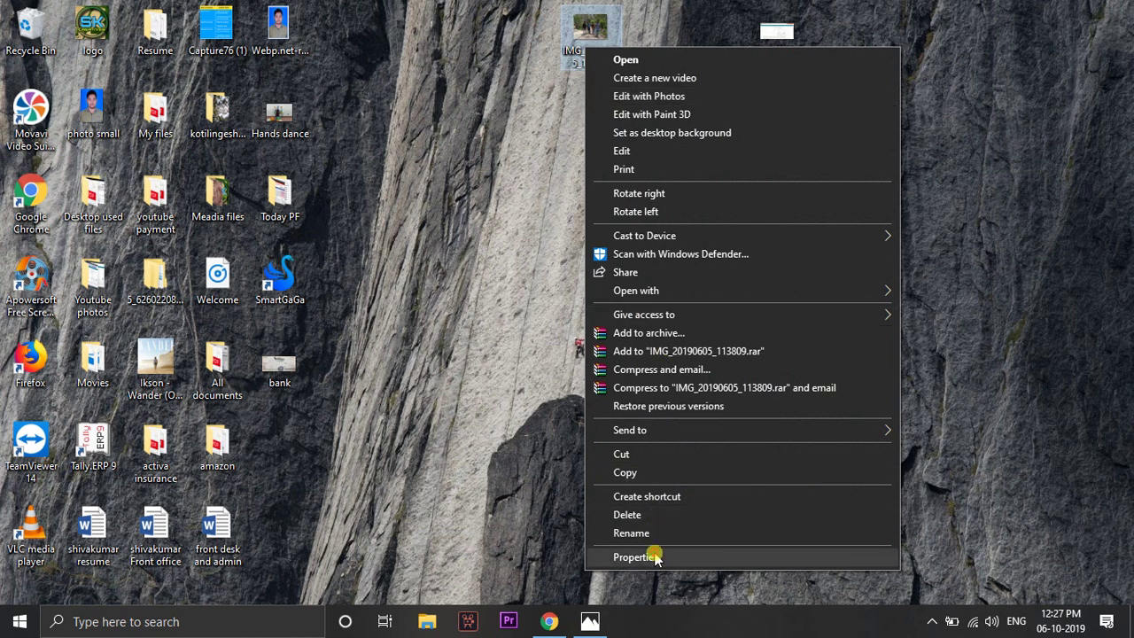
left_click(655, 556)
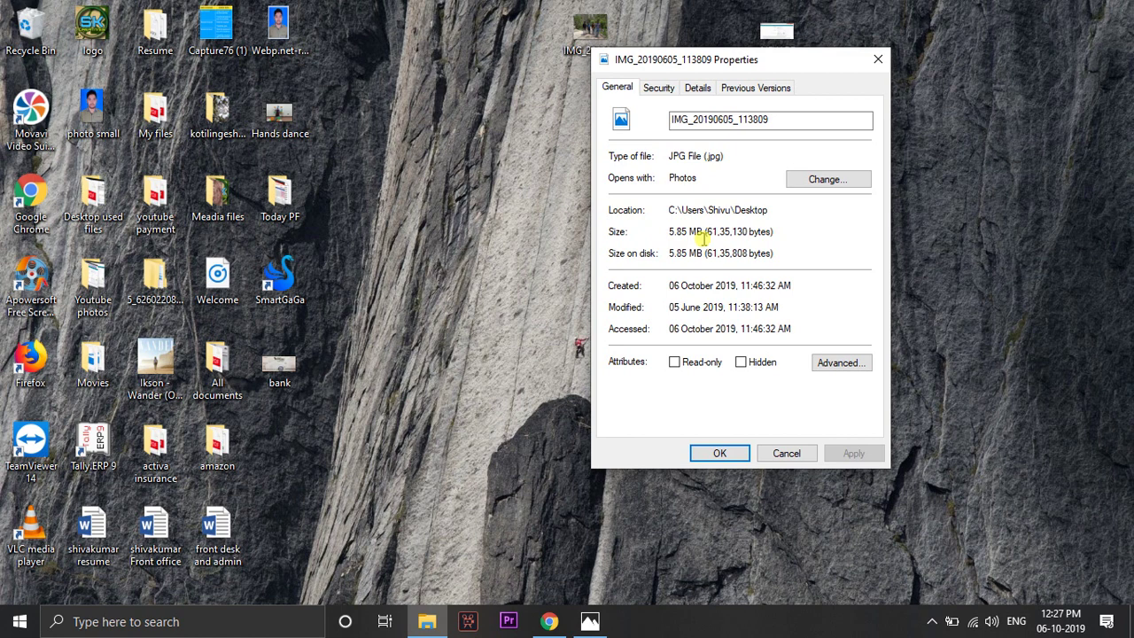
left_click(719, 453)
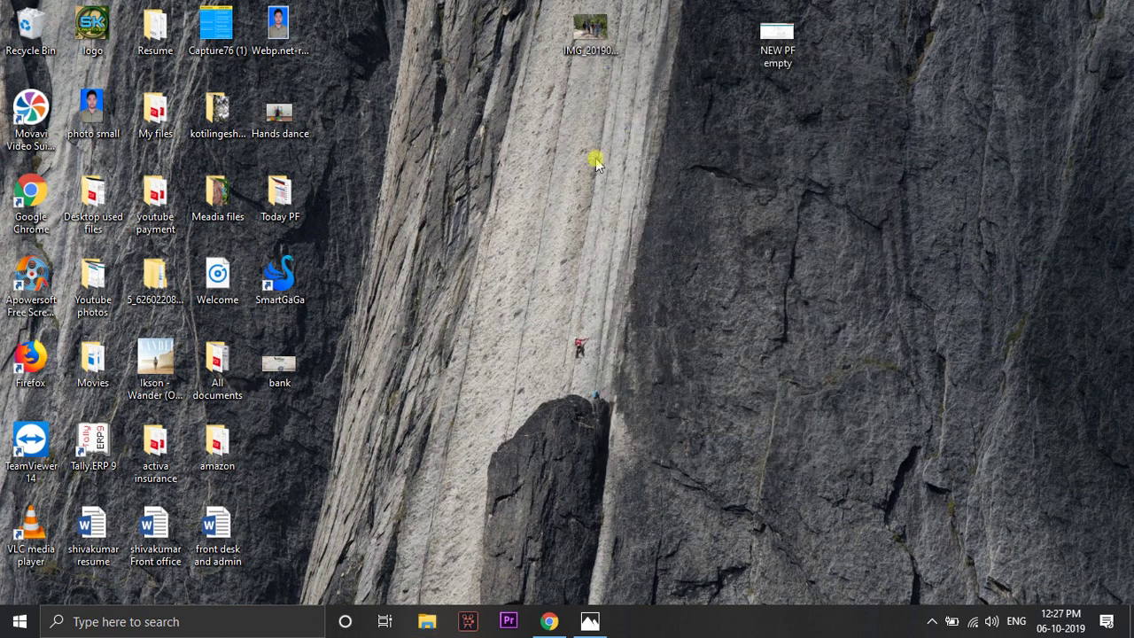
Upload IMG_20190605_113809.jpg from the Desktop to ResizeImage.net.
left_click(549, 622)
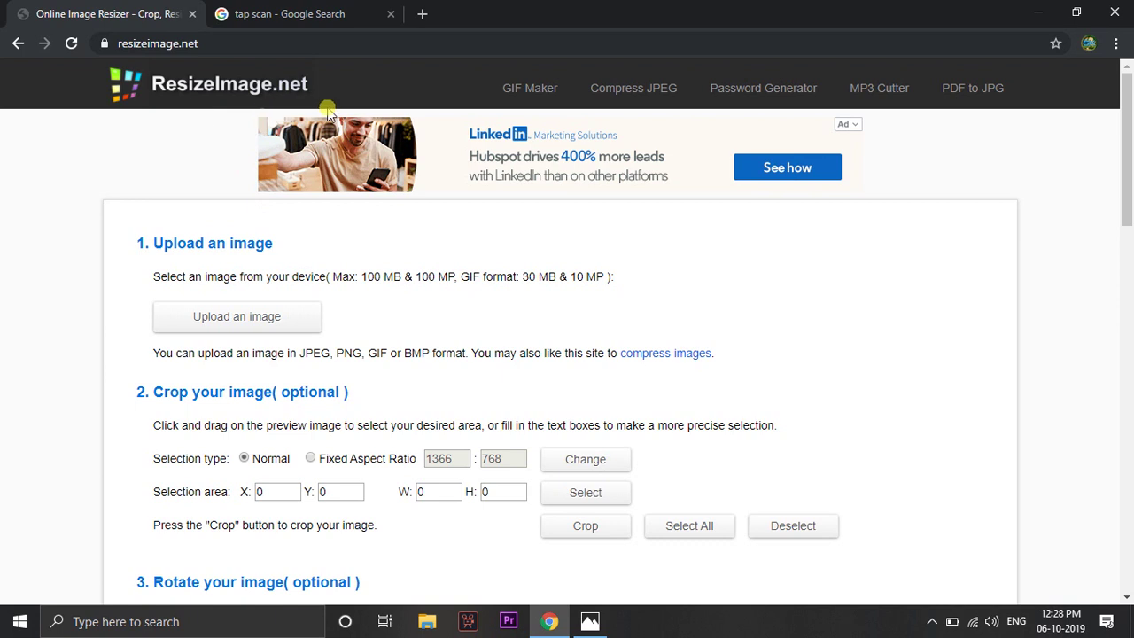
left_click(212, 90)
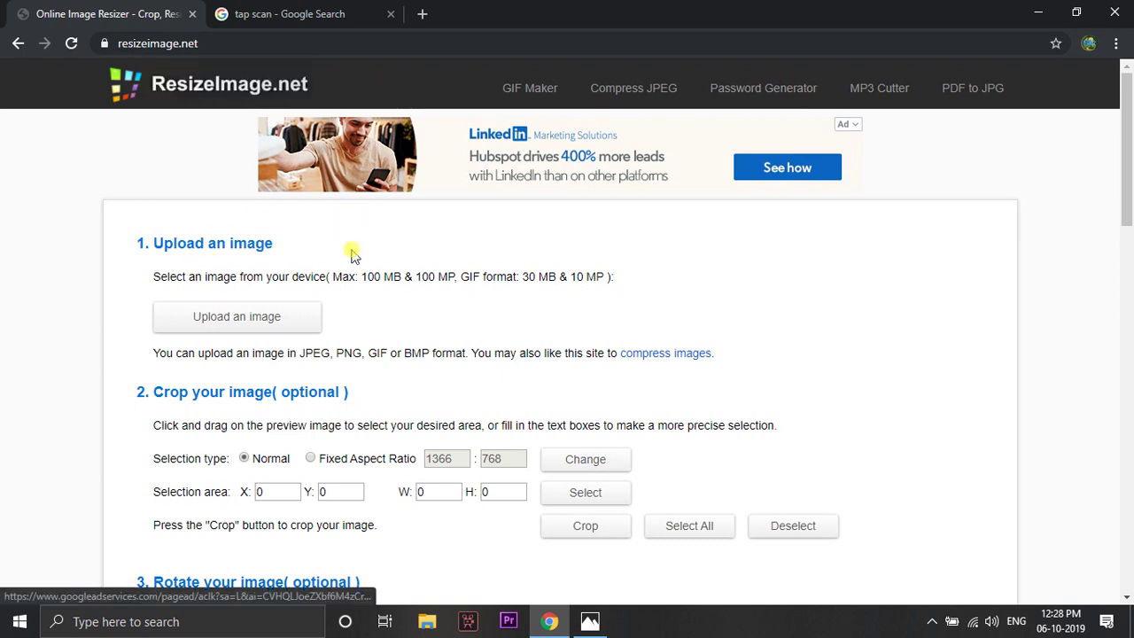
left_click(233, 326)
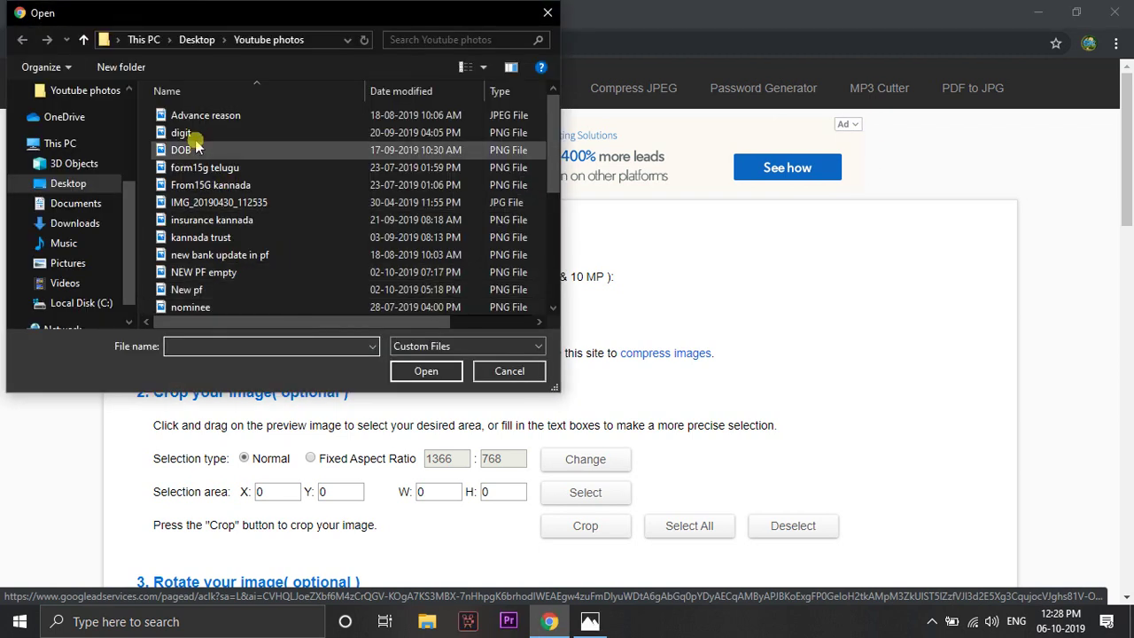
left_click(71, 183)
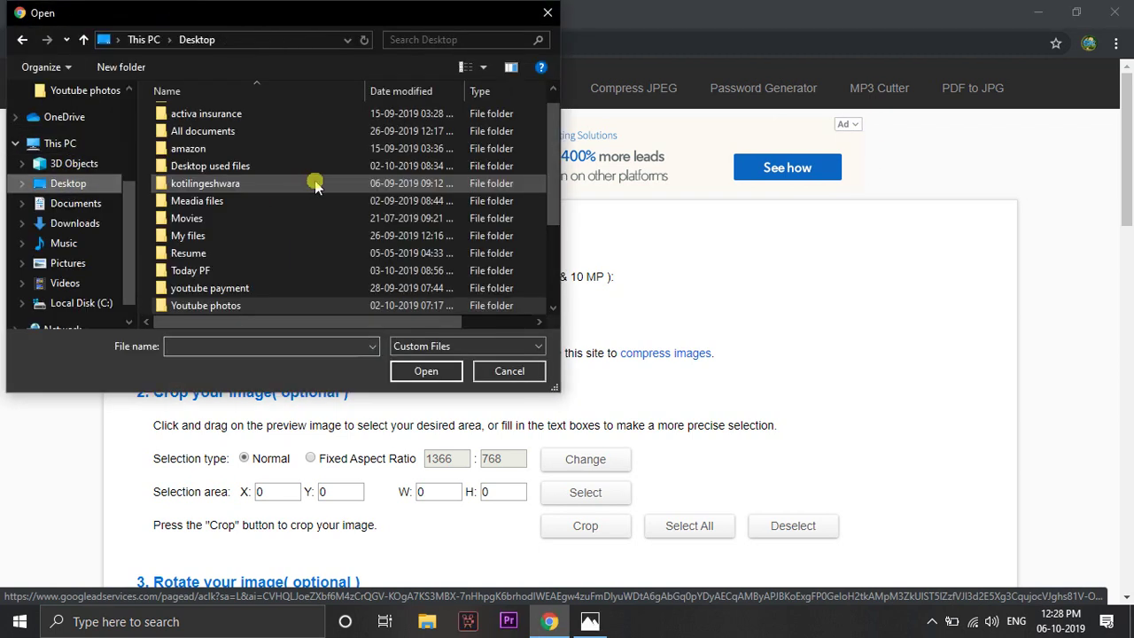
left_click_drag(556, 116, 549, 233)
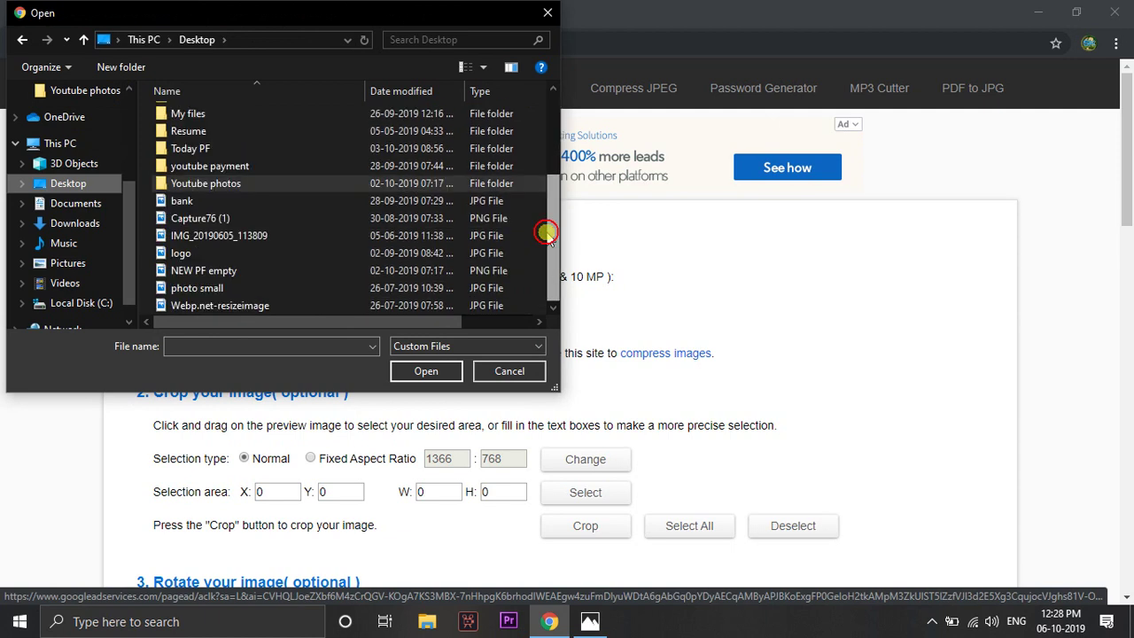
left_click(296, 237)
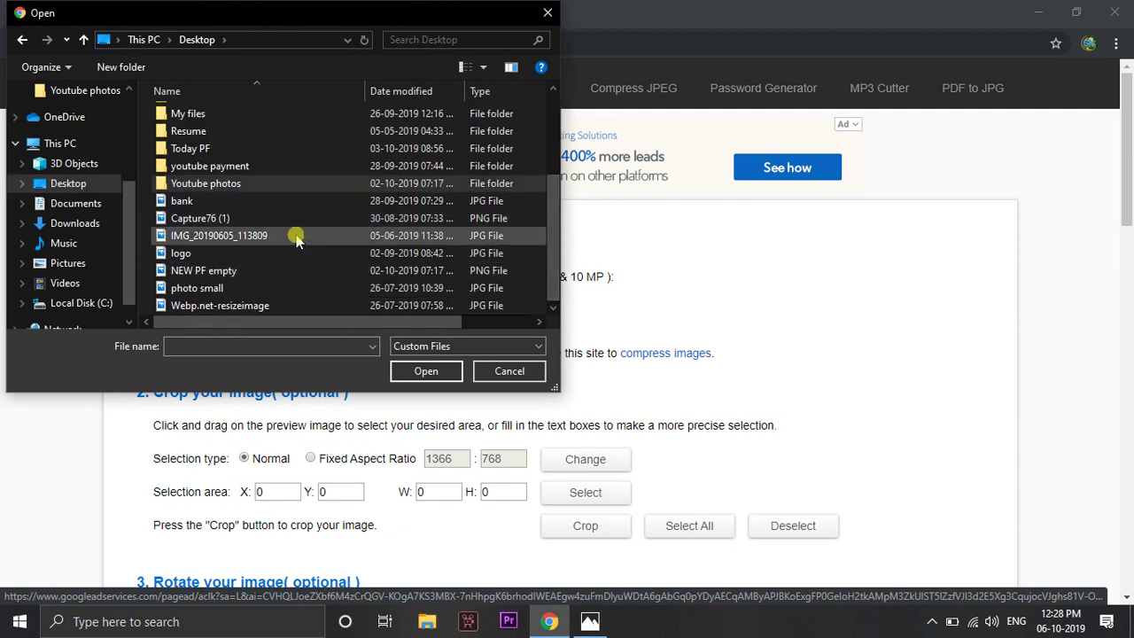
left_click(424, 372)
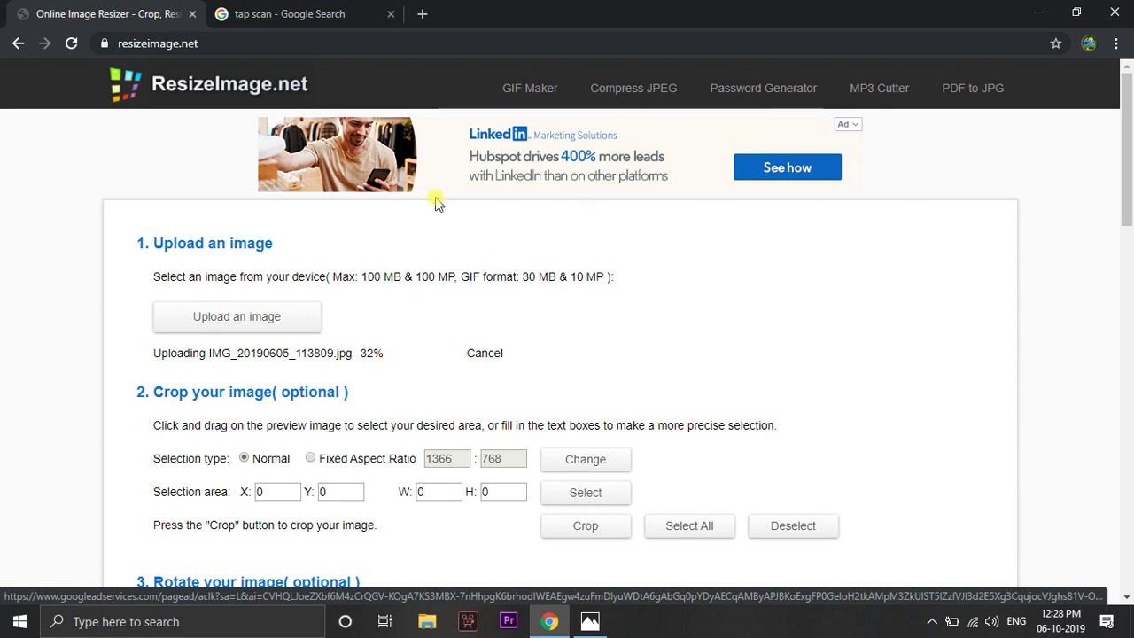
In Resize your image, untick Keep Aspect Ratio, leaving 500 x 500 px.
scroll(434, 211, "down", 1)
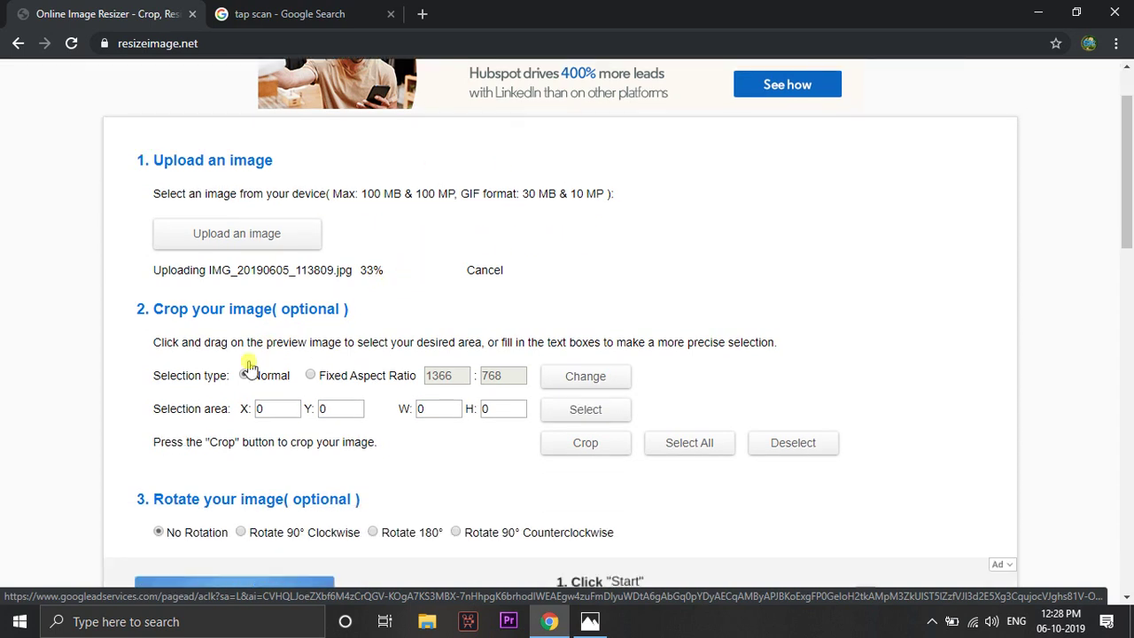
scroll(284, 335, "down", 1)
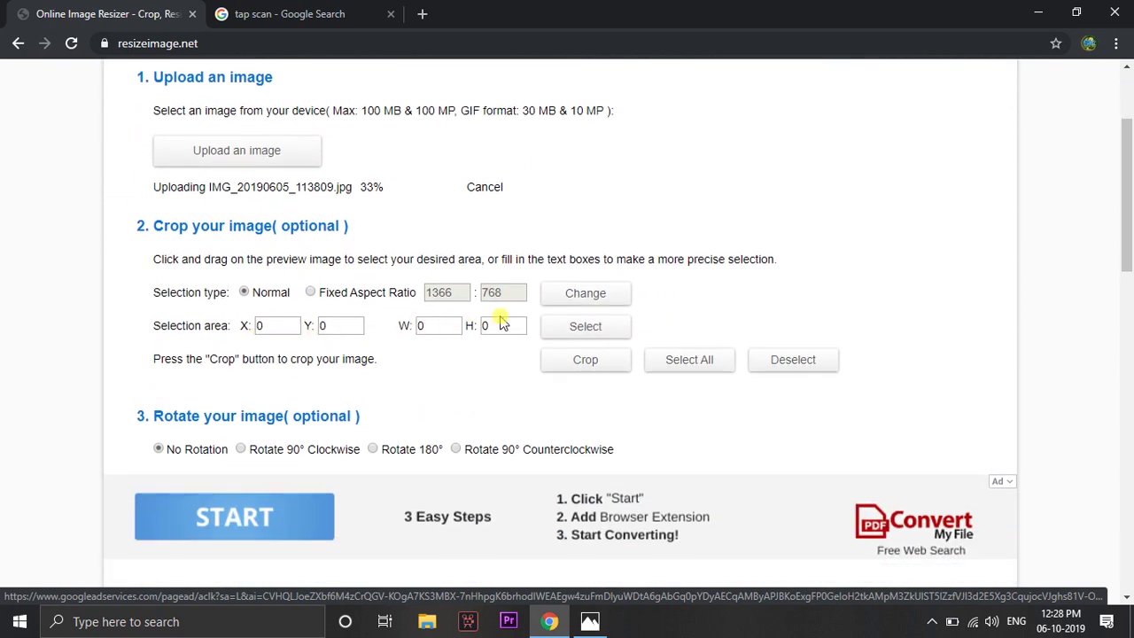
scroll(363, 328, "down", 1)
scroll(364, 329, "down", 1)
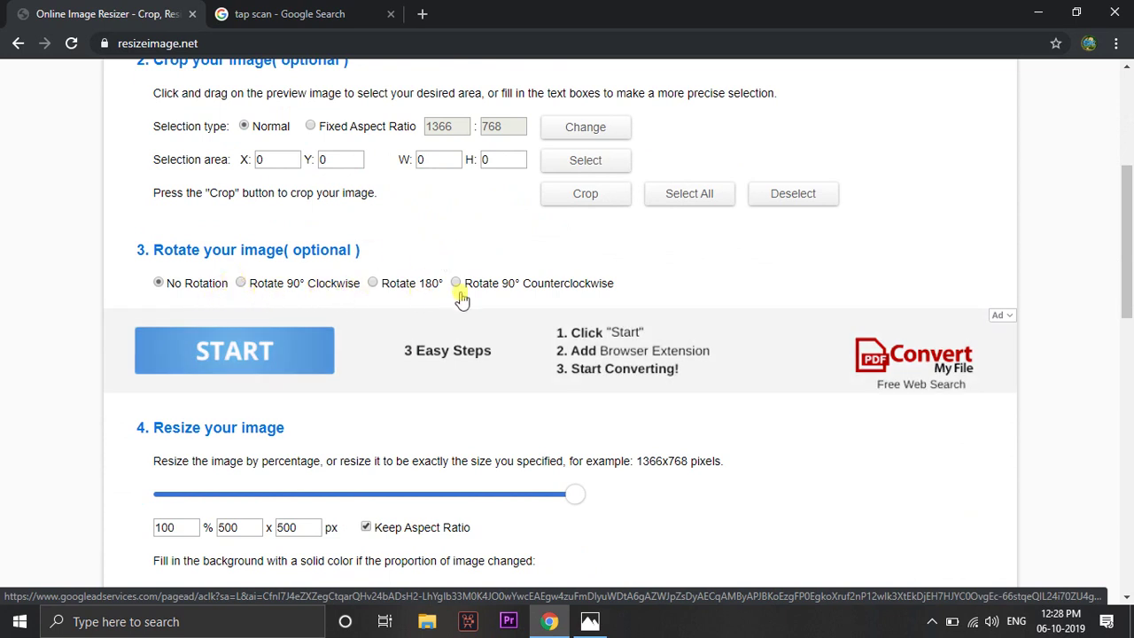
scroll(462, 299, "down", 1)
scroll(462, 299, "down", 2)
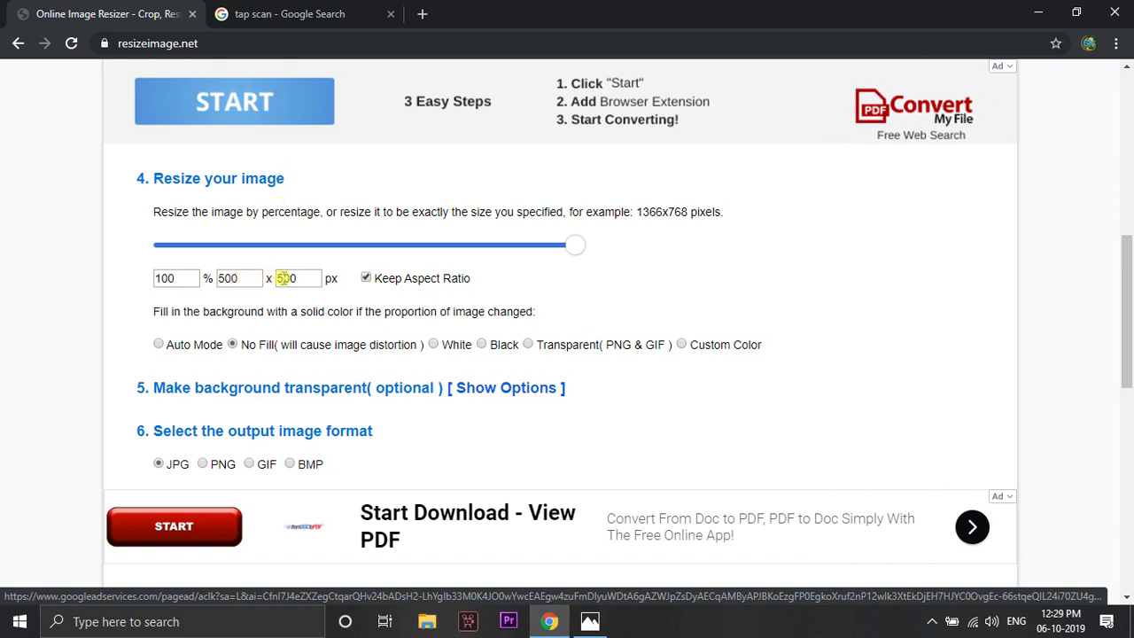
left_click(366, 278)
double_click(296, 278)
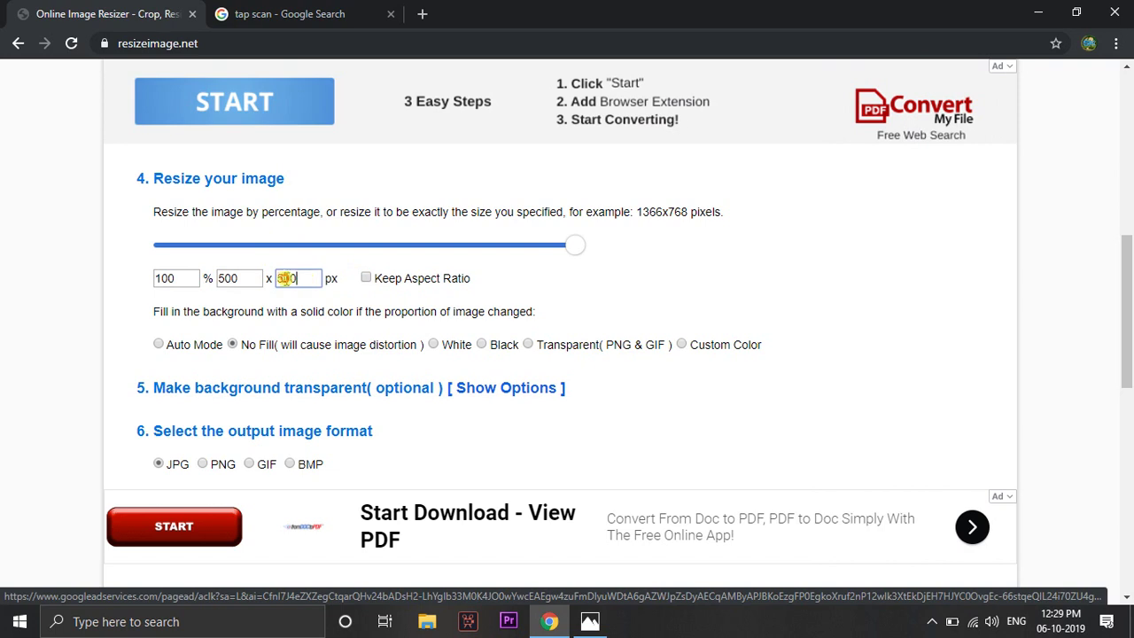
double_click(228, 278)
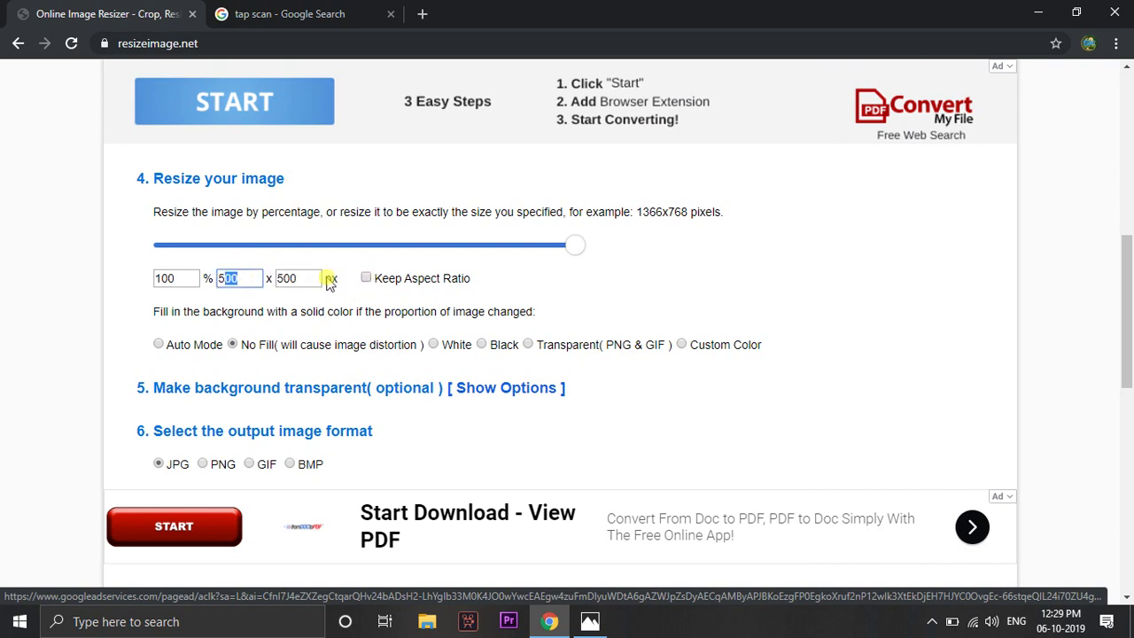
left_click_drag(190, 278, 107, 282)
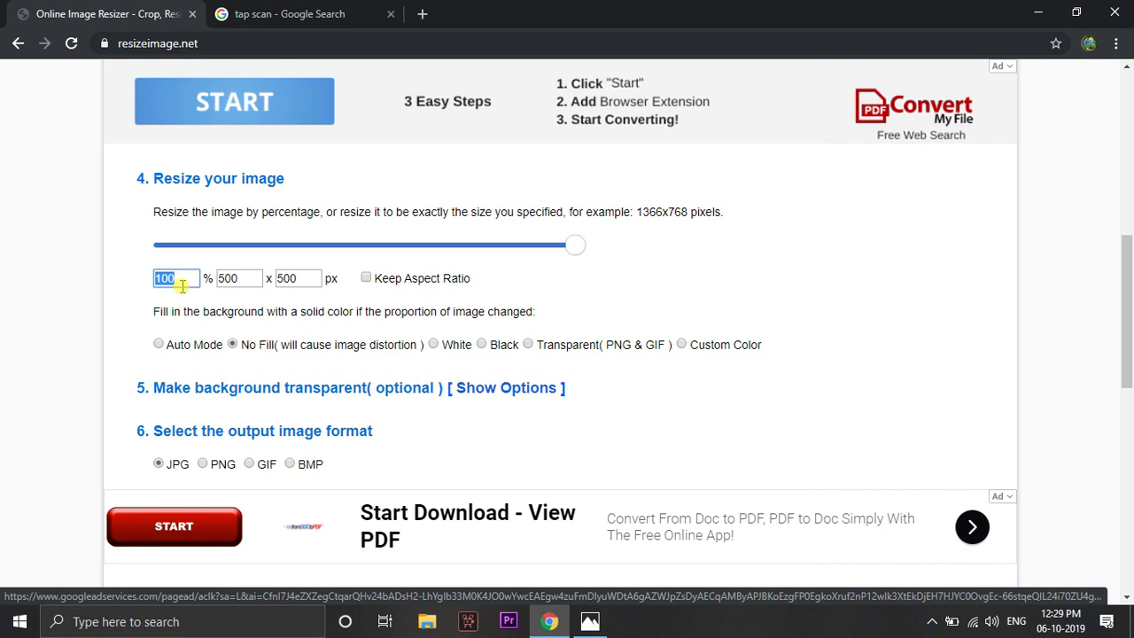
scroll(342, 494, "down", 3)
scroll(336, 470, "down", 2)
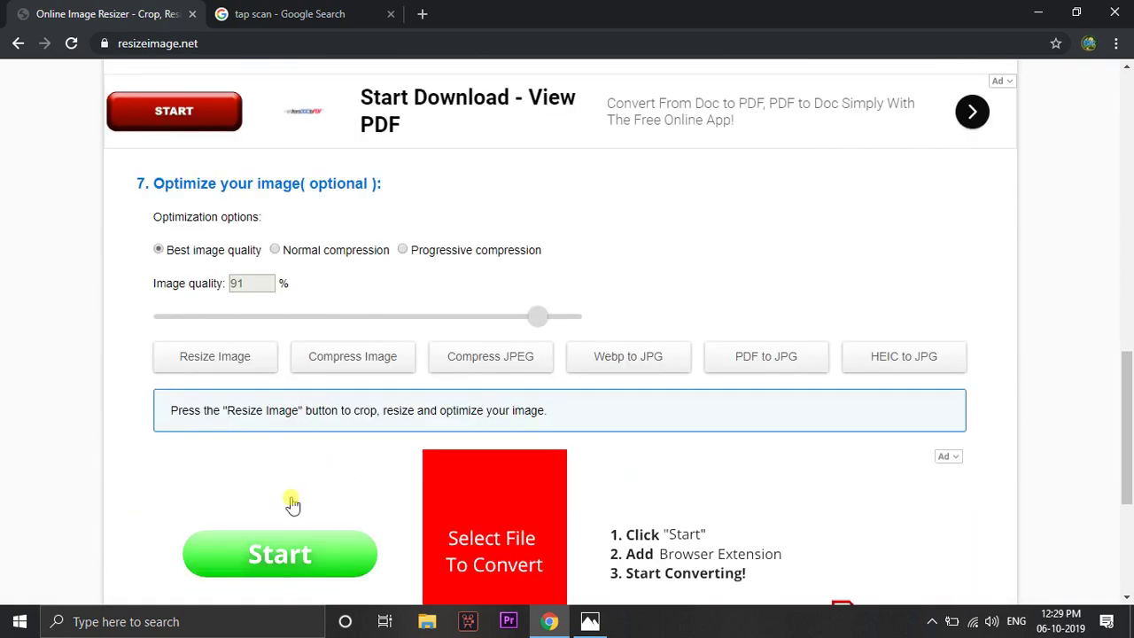
scroll(293, 503, "down", 1)
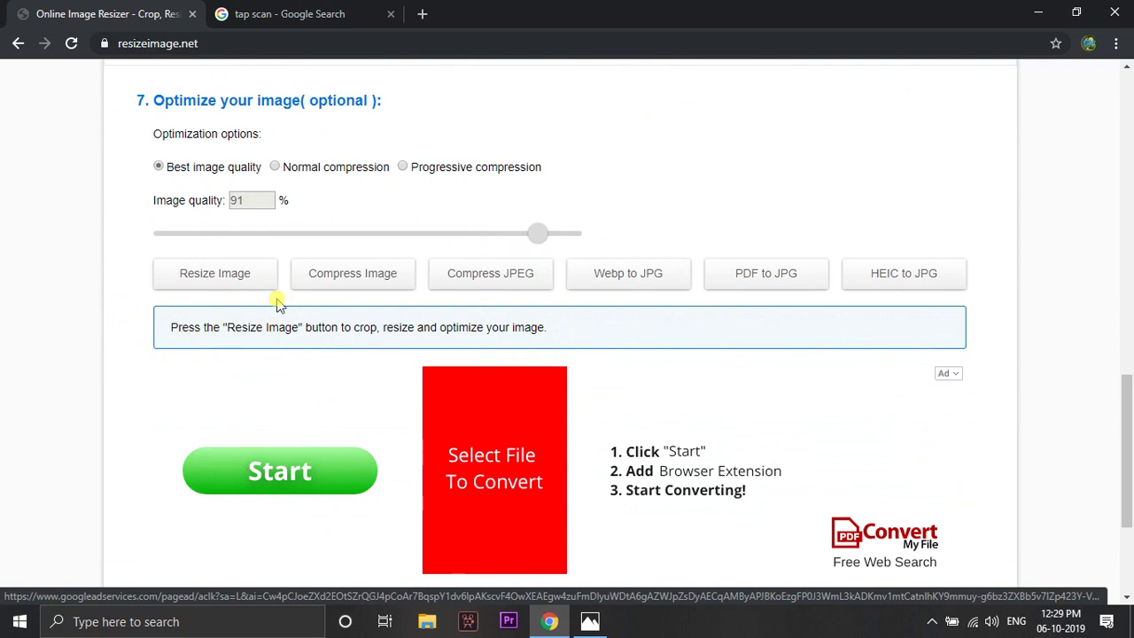
scroll(277, 303, "up", 3)
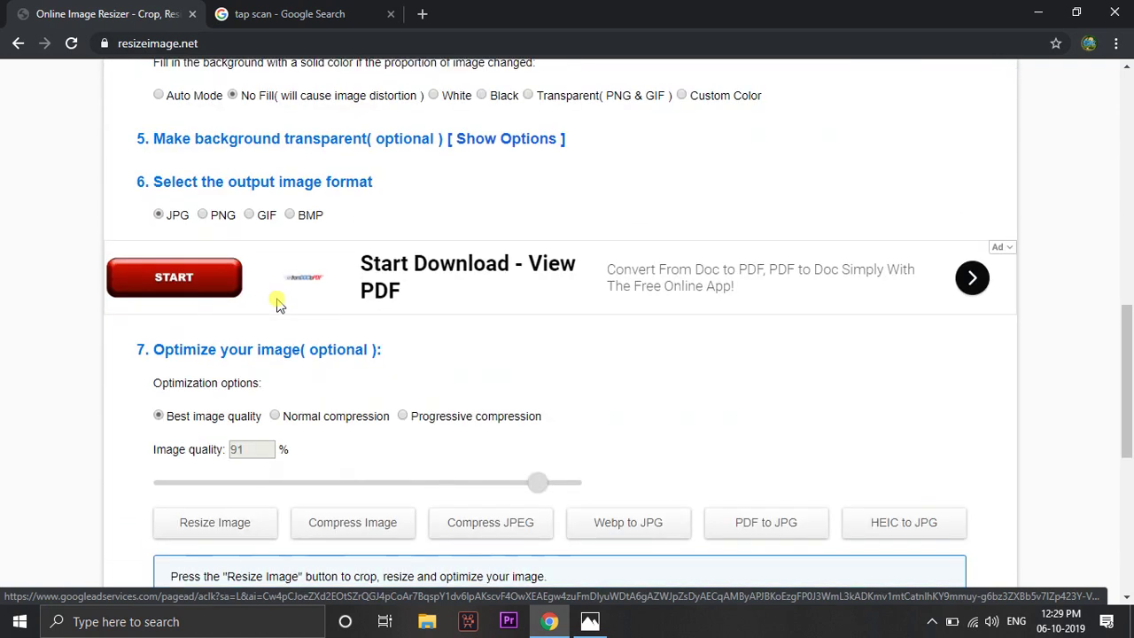
scroll(278, 304, "up", 10)
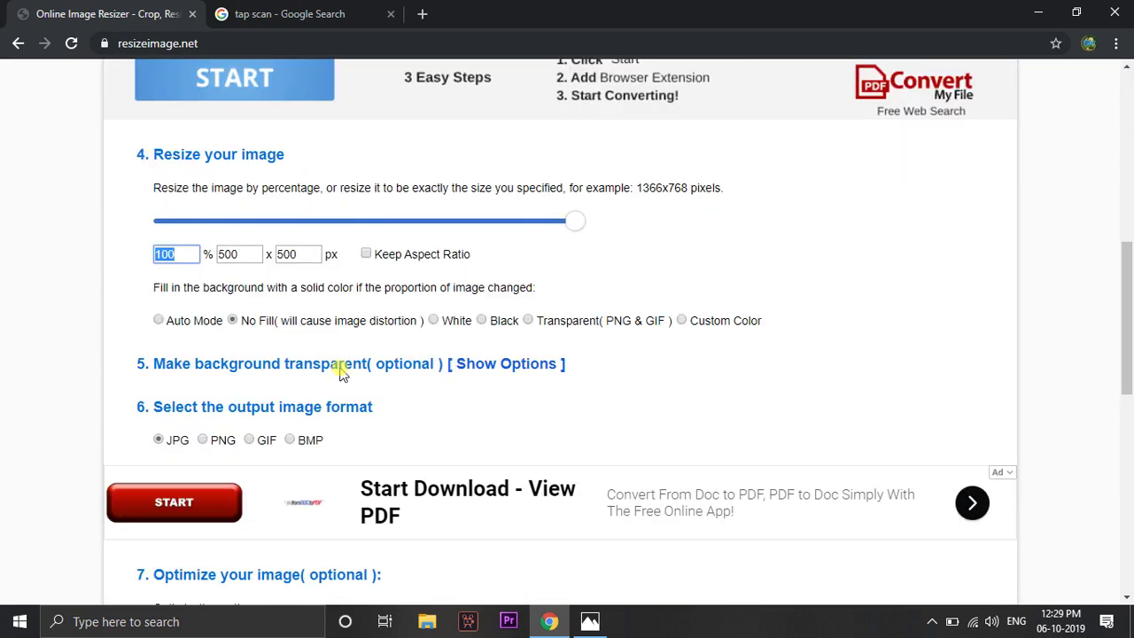
scroll(341, 372, "down", 1)
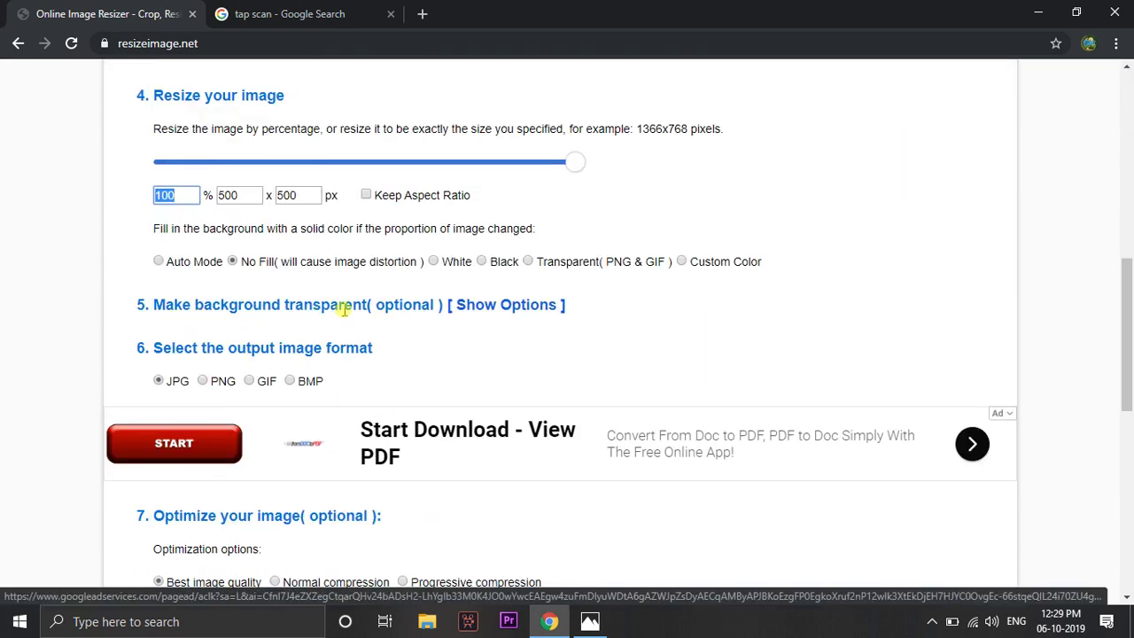
scroll(390, 309, "down", 1)
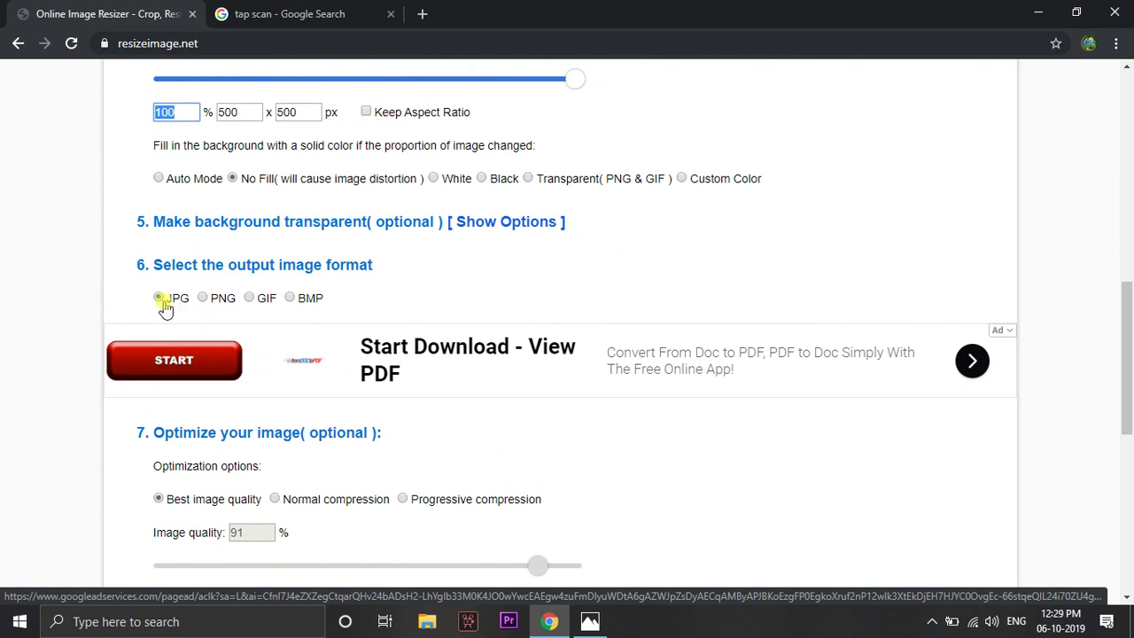
scroll(298, 309, "down", 1)
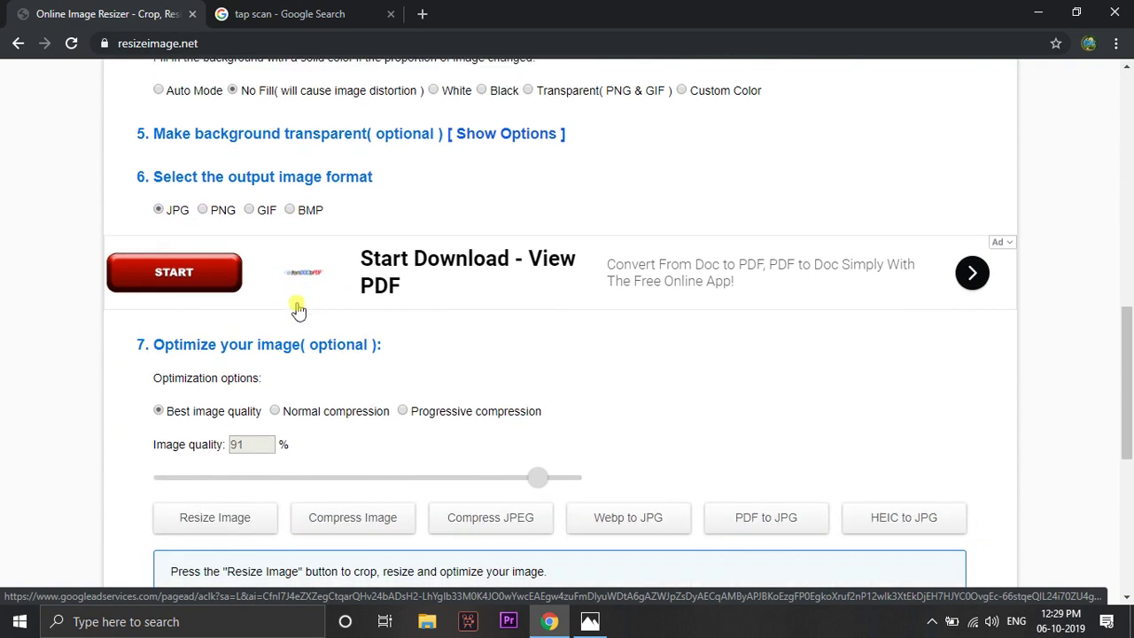
scroll(298, 309, "down", 1)
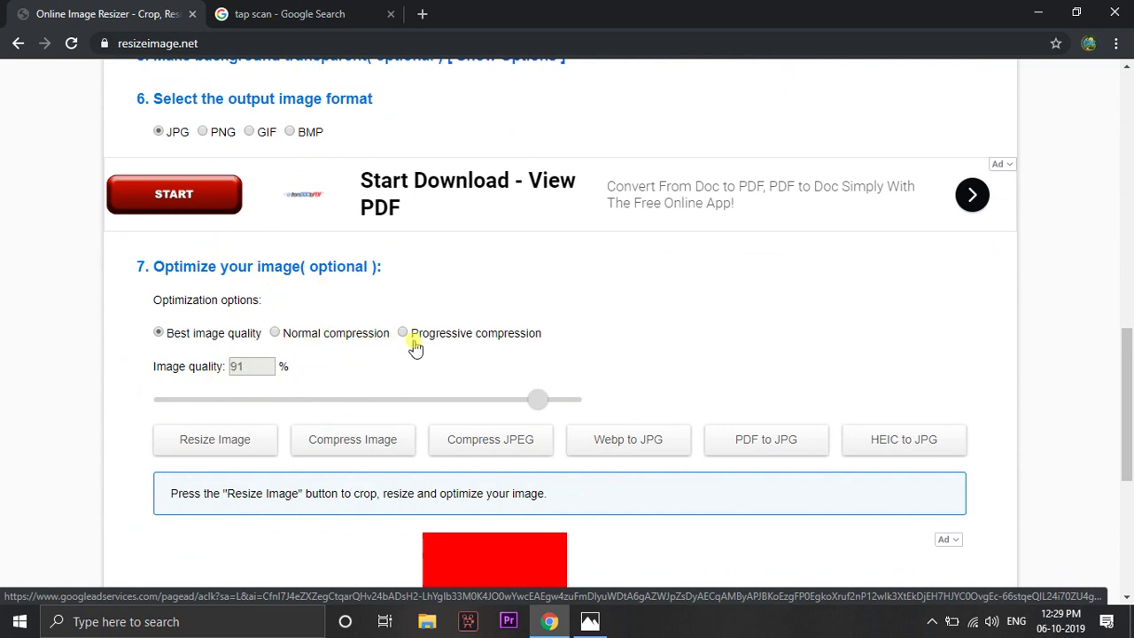
scroll(296, 363, "down", 1)
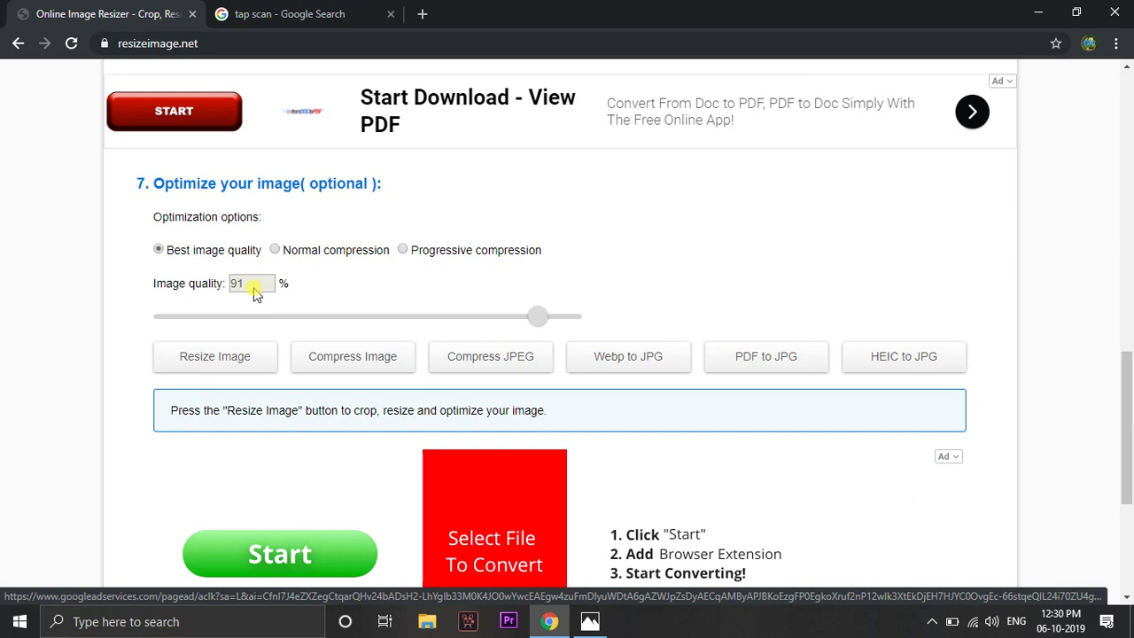
scroll(304, 282, "down", 1)
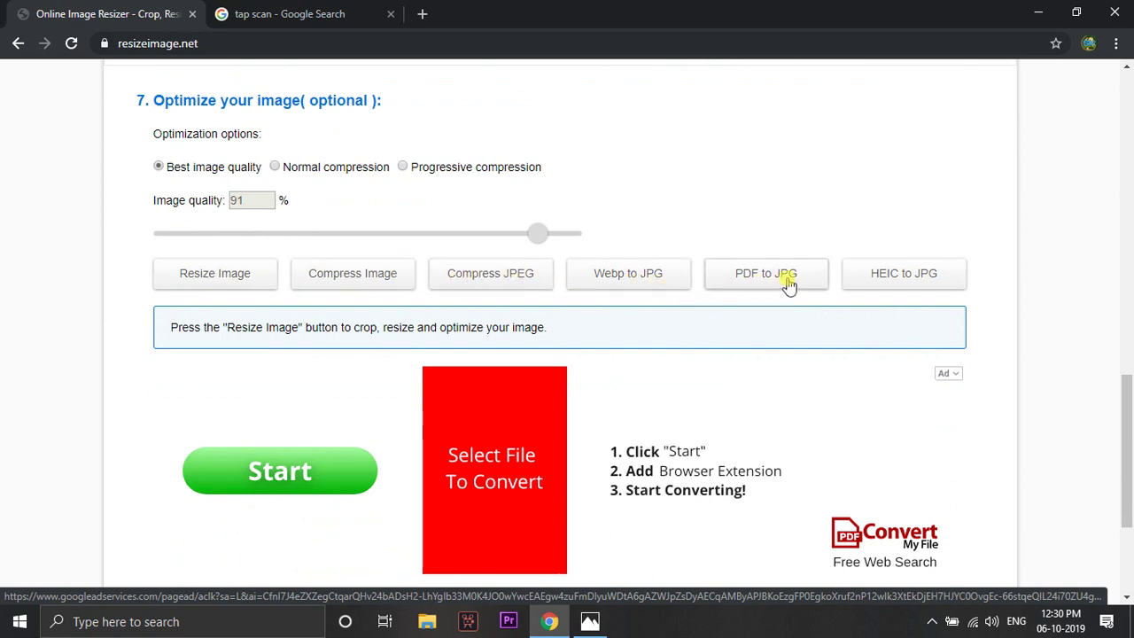
scroll(628, 308, "down", 3)
scroll(629, 309, "up", 5)
scroll(392, 311, "up", 5)
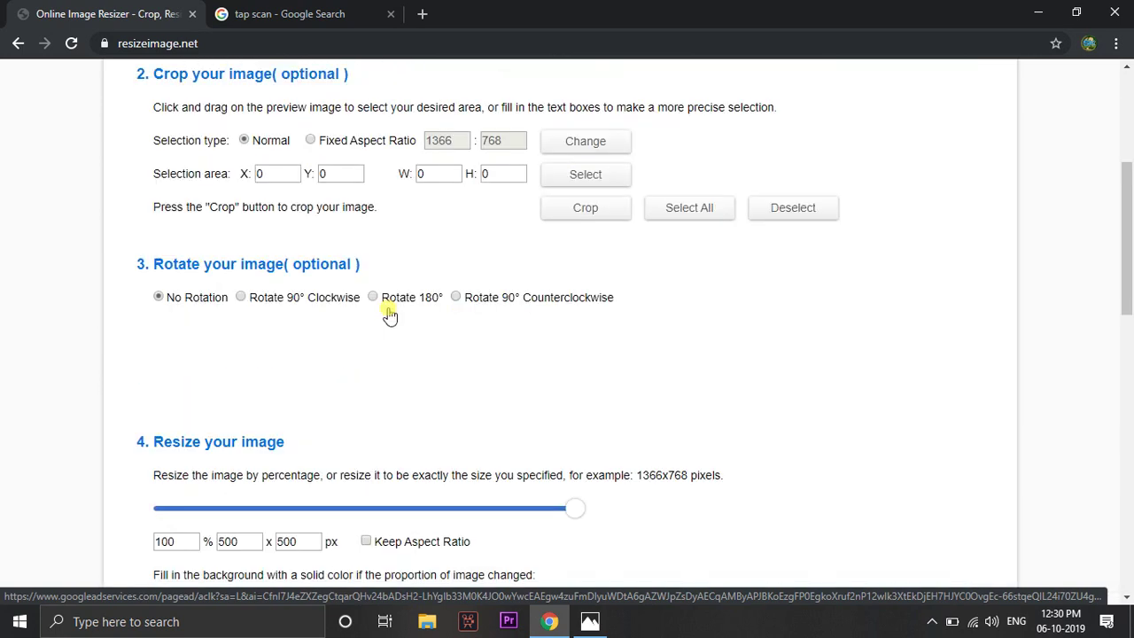
scroll(387, 312, "up", 5)
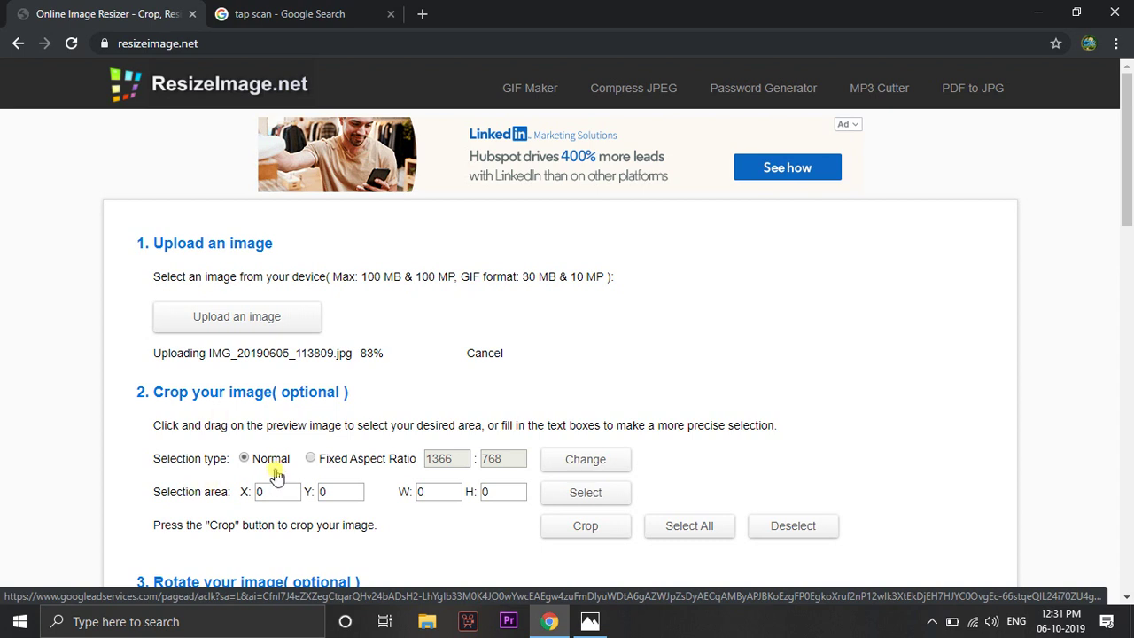
scroll(271, 476, "down", 3)
scroll(274, 475, "down", 3)
scroll(274, 475, "down", 3)
scroll(275, 476, "down", 2)
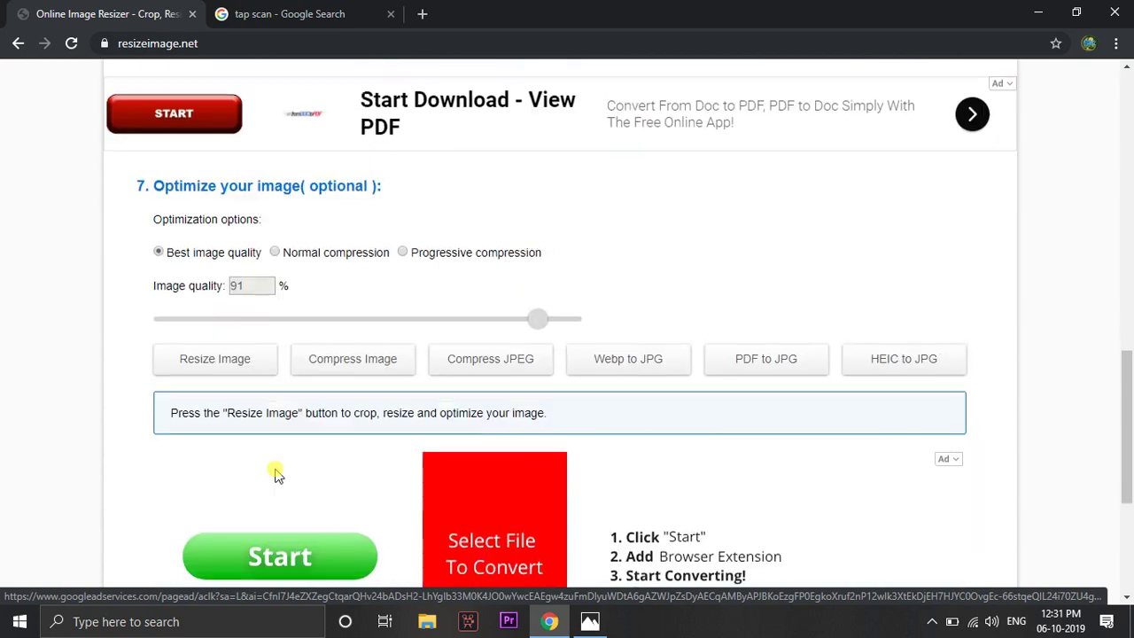
scroll(275, 476, "down", 3)
scroll(275, 476, "up", 10)
scroll(274, 476, "up", 5)
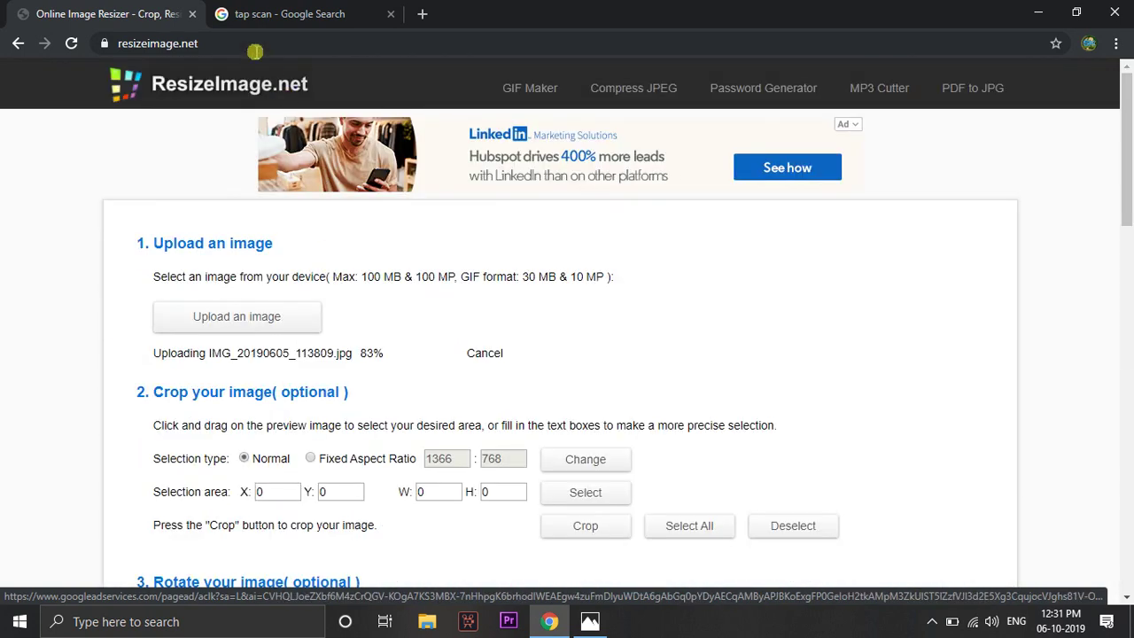
Check the Tap Scanner search tab and the claim form screenshot in Photos.
left_click(329, 10)
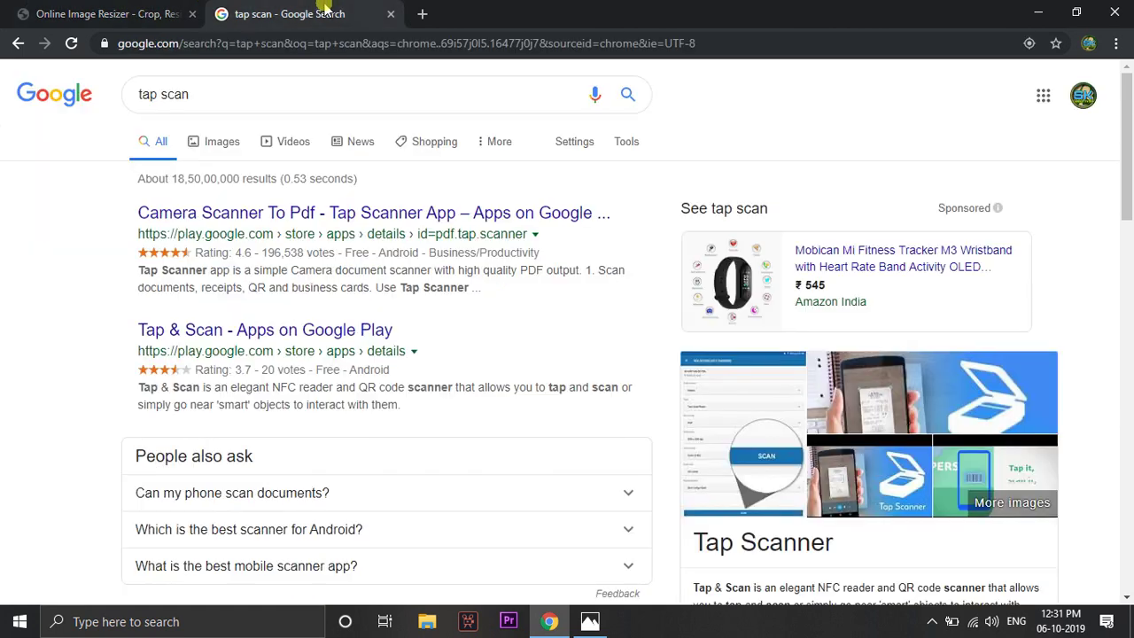
left_click(127, 15)
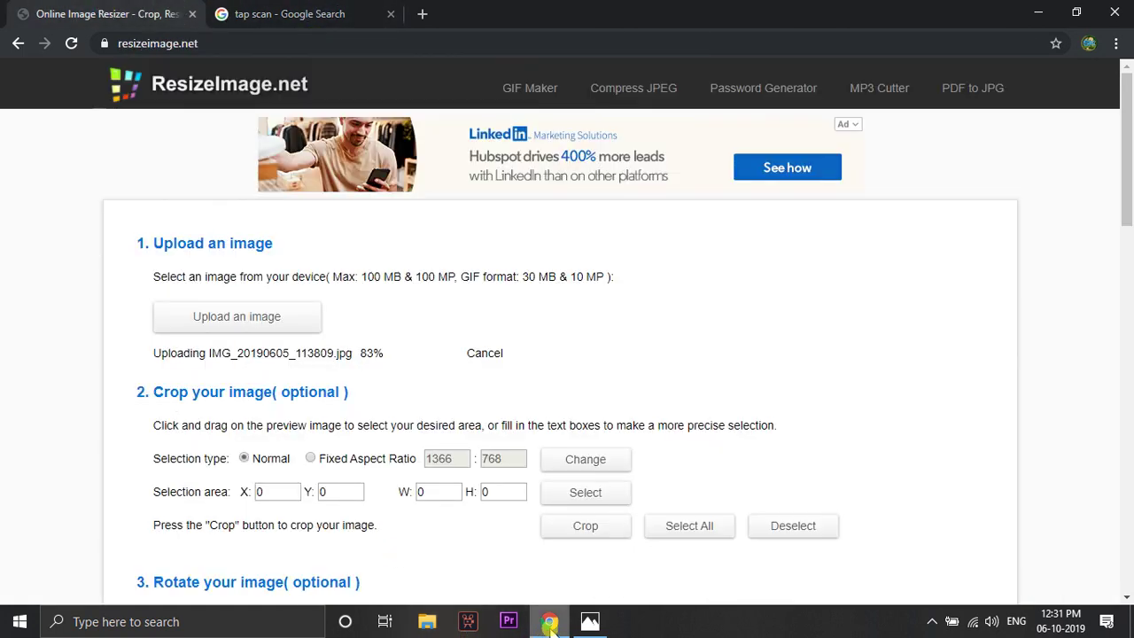
left_click(589, 621)
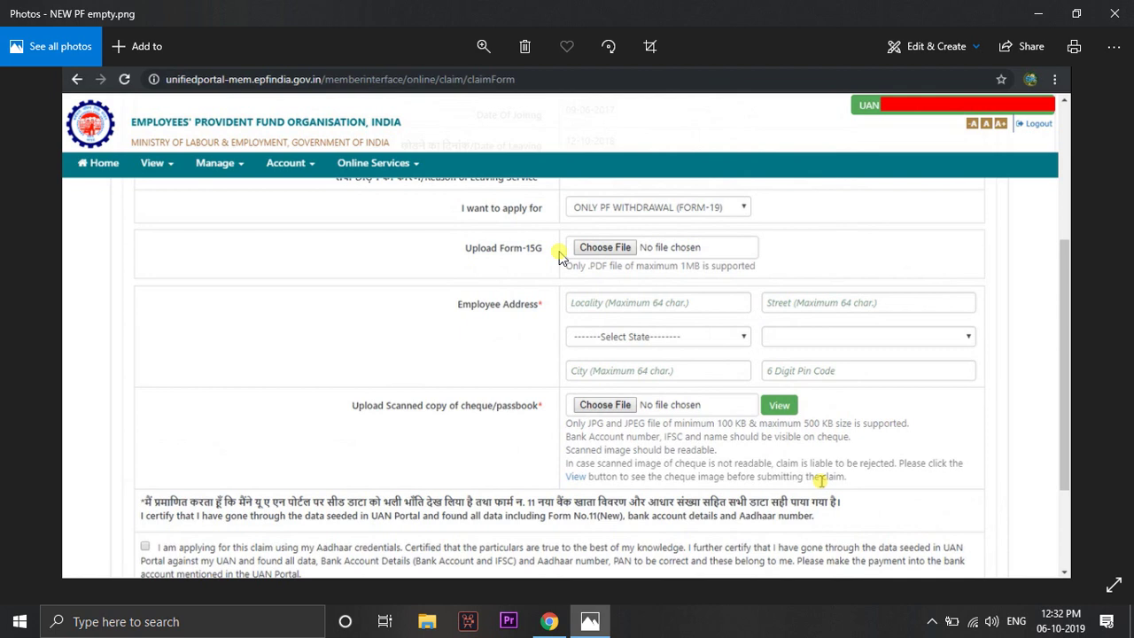
left_click(549, 621)
Scroll through the Tap Scanner search results, then return to the Online Image Resizer tab.
left_click(292, 14)
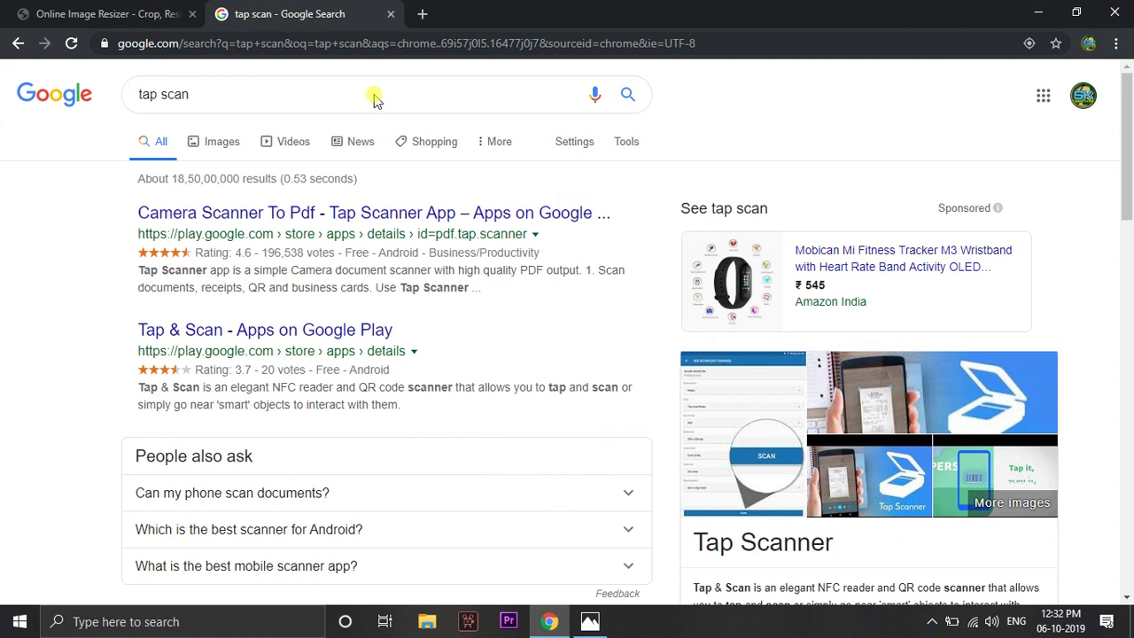
scroll(360, 387, "down", 1)
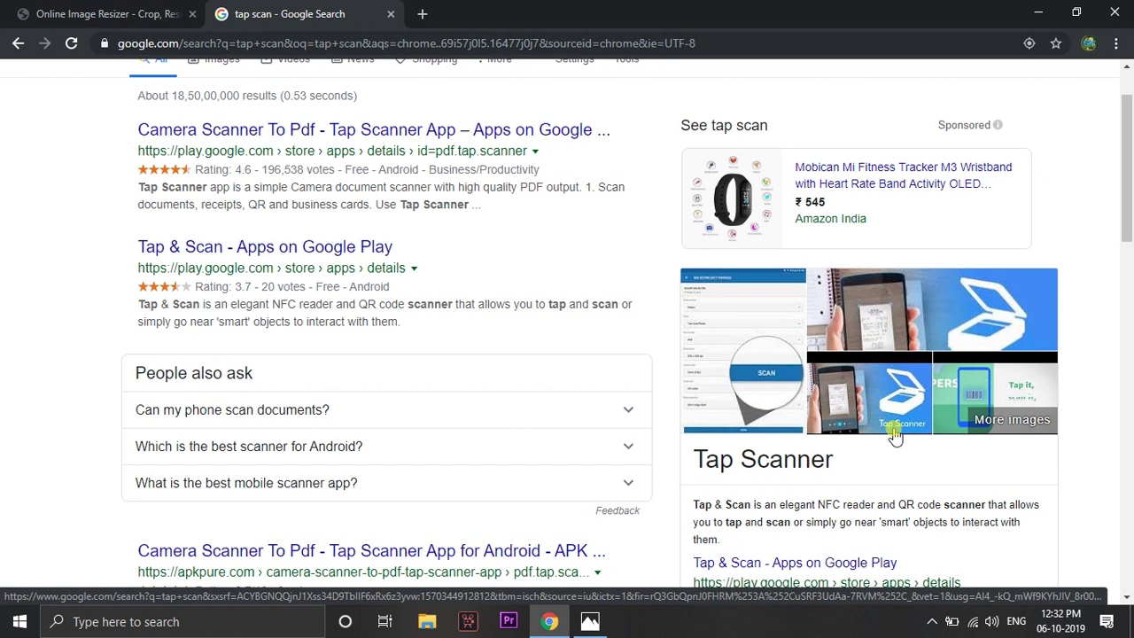
scroll(893, 430, "down", 2)
scroll(850, 433, "down", 4)
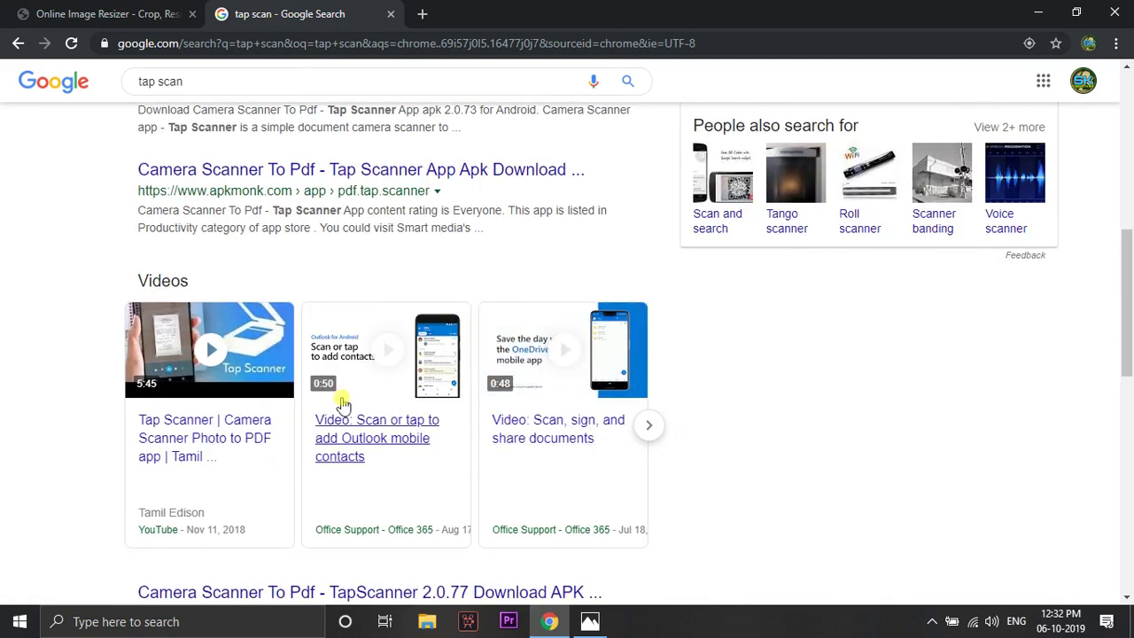
scroll(343, 404, "down", 3)
scroll(328, 392, "up", 1)
scroll(293, 386, "up", 1)
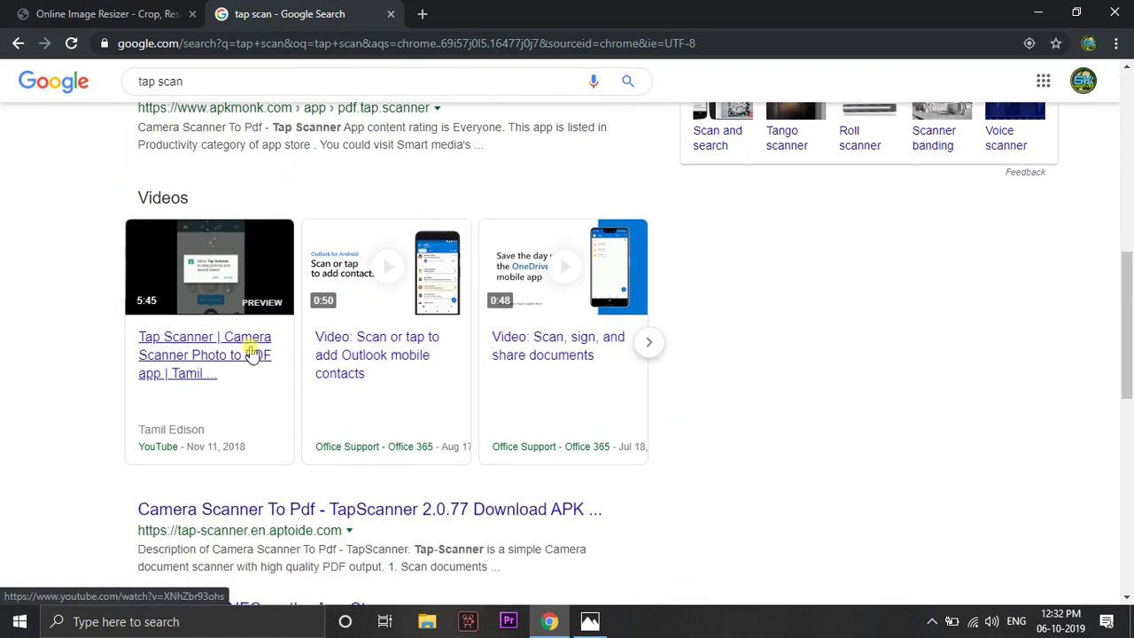
scroll(691, 355, "up", 1)
scroll(700, 354, "up", 5)
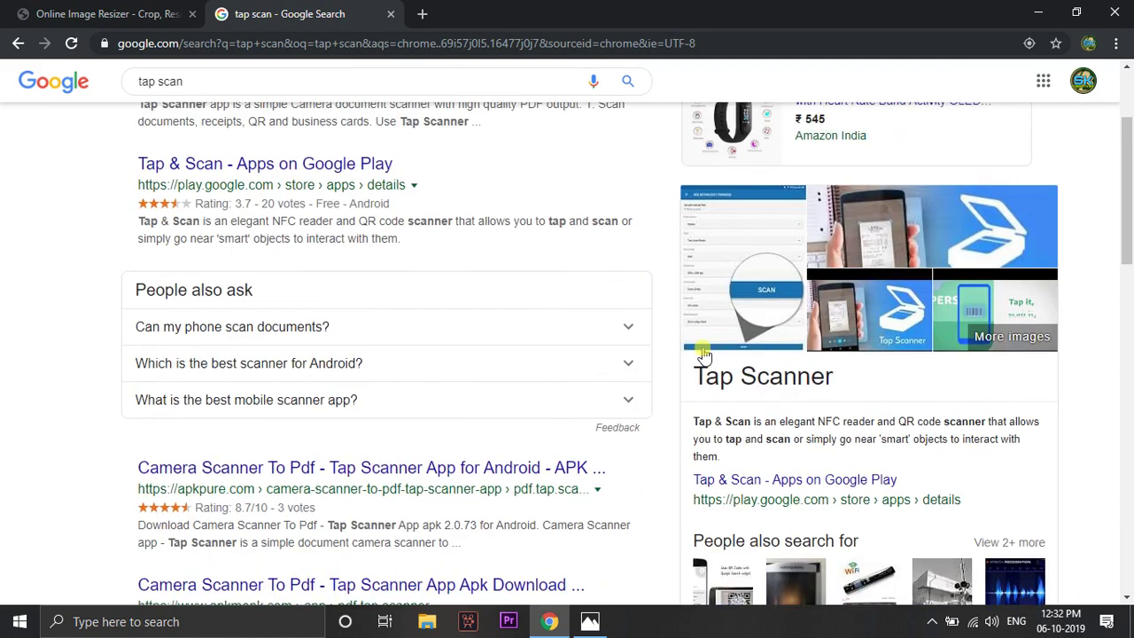
scroll(691, 345, "up", 2)
left_click(101, 14)
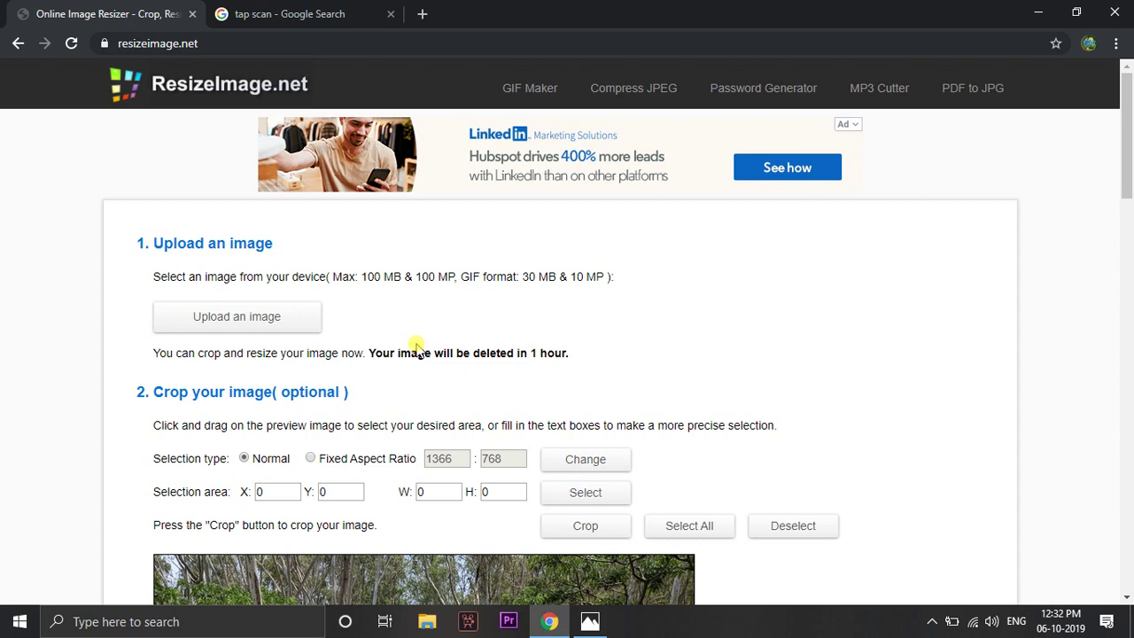
scroll(417, 347, "down", 2)
scroll(416, 347, "down", 5)
scroll(416, 347, "up", 2)
scroll(416, 347, "up", 1)
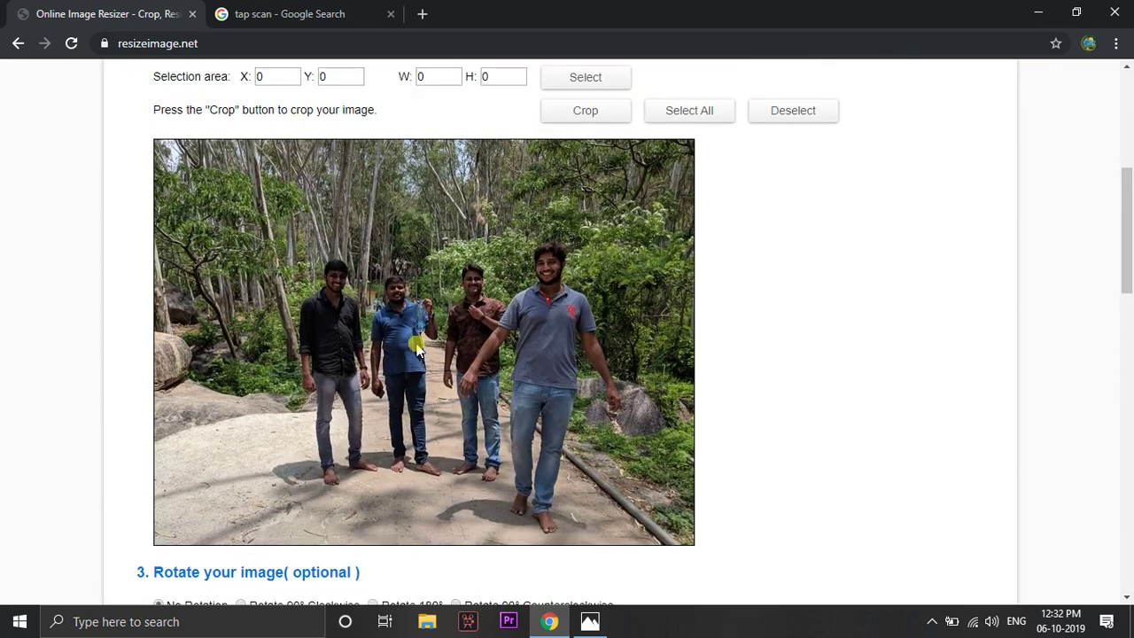
scroll(817, 316, "down", 3)
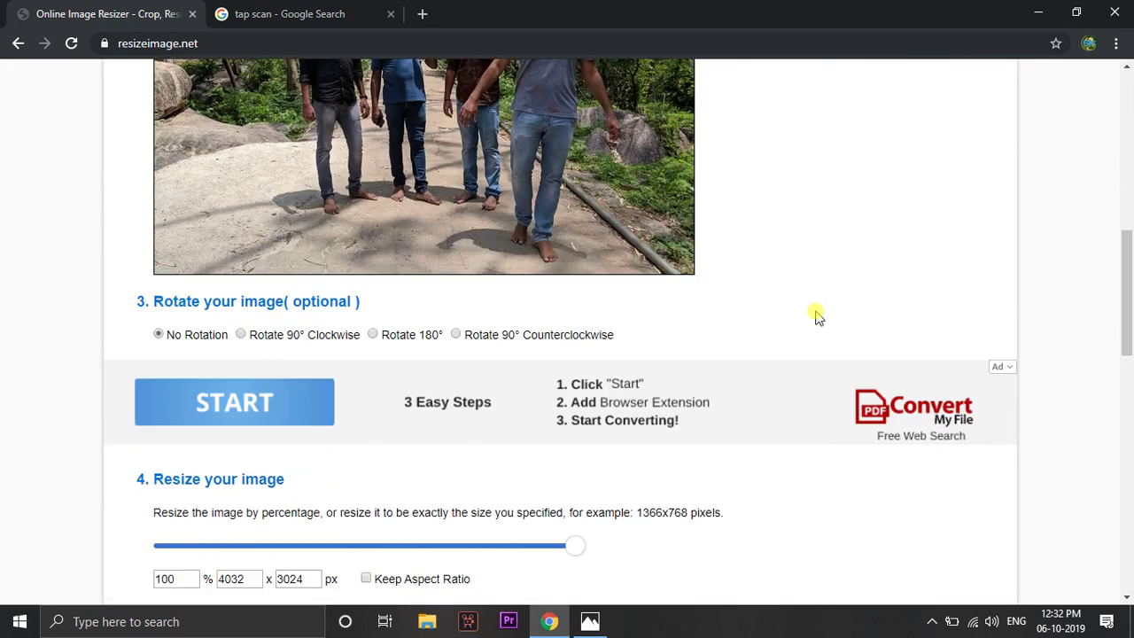
scroll(817, 317, "down", 2)
scroll(275, 290, "down", 5)
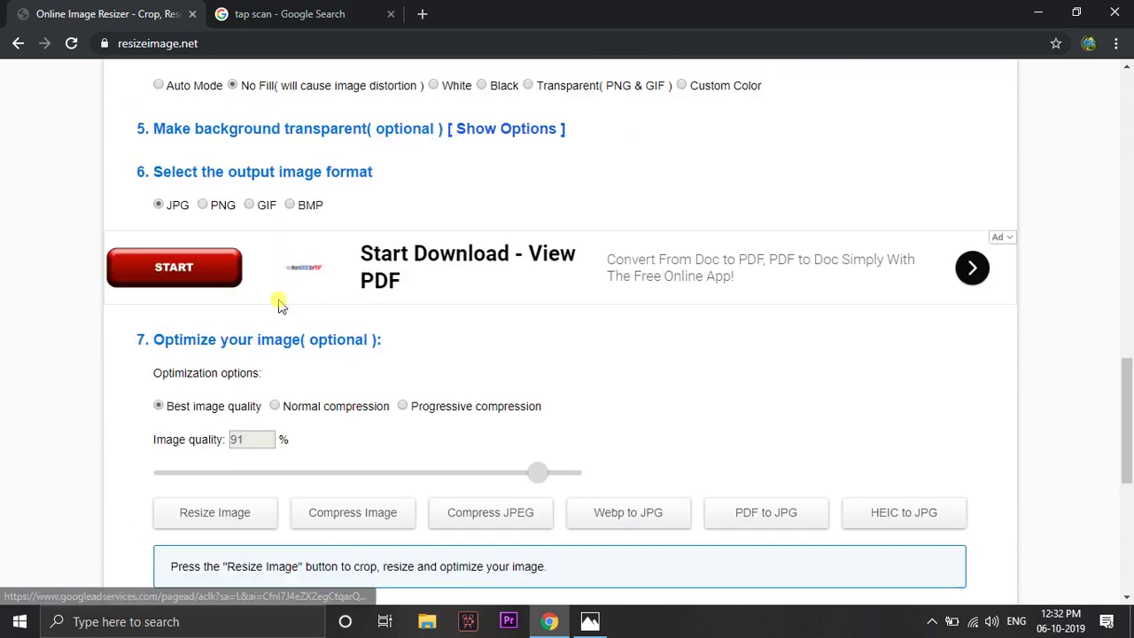
scroll(279, 299, "down", 2)
scroll(274, 300, "up", 2)
scroll(266, 297, "up", 3)
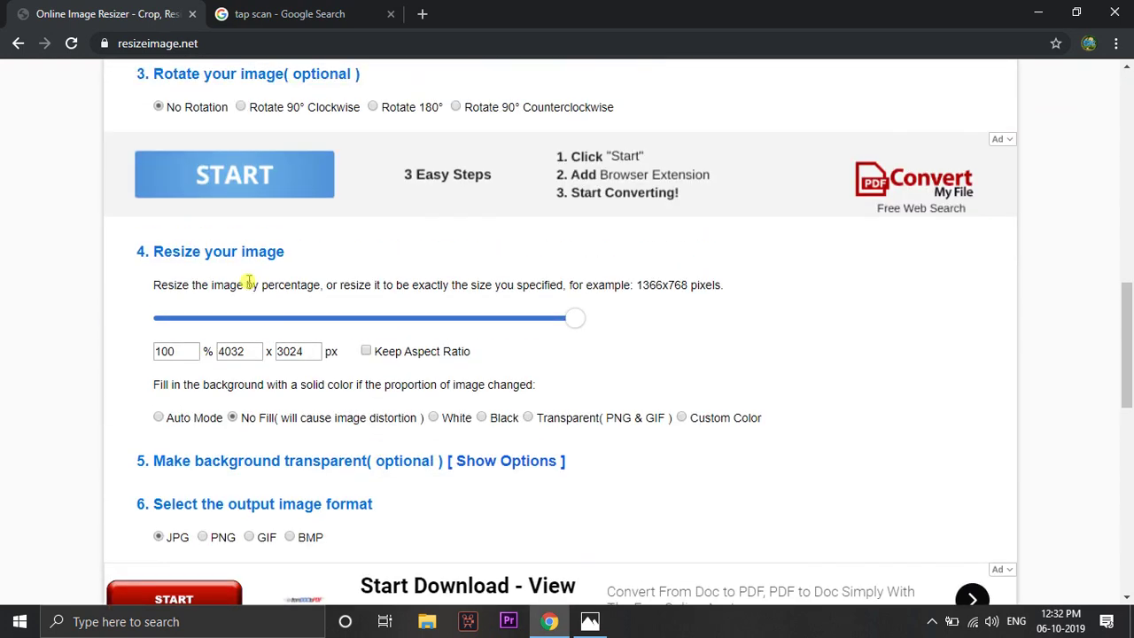
double_click(177, 351)
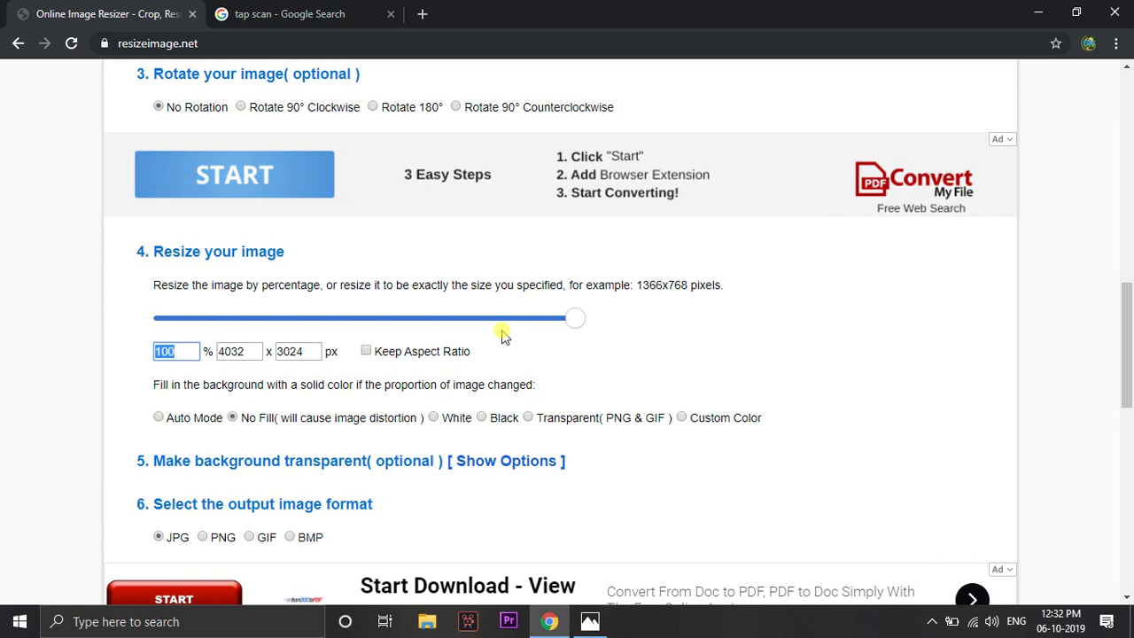
type("30")
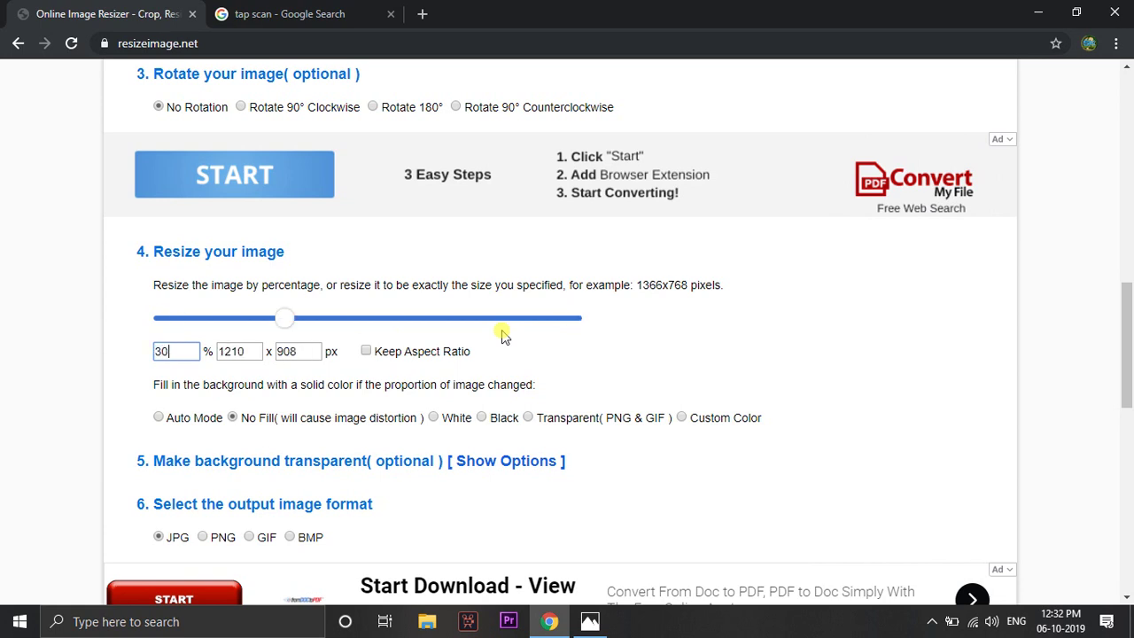
key("BackSpace")
type("20")
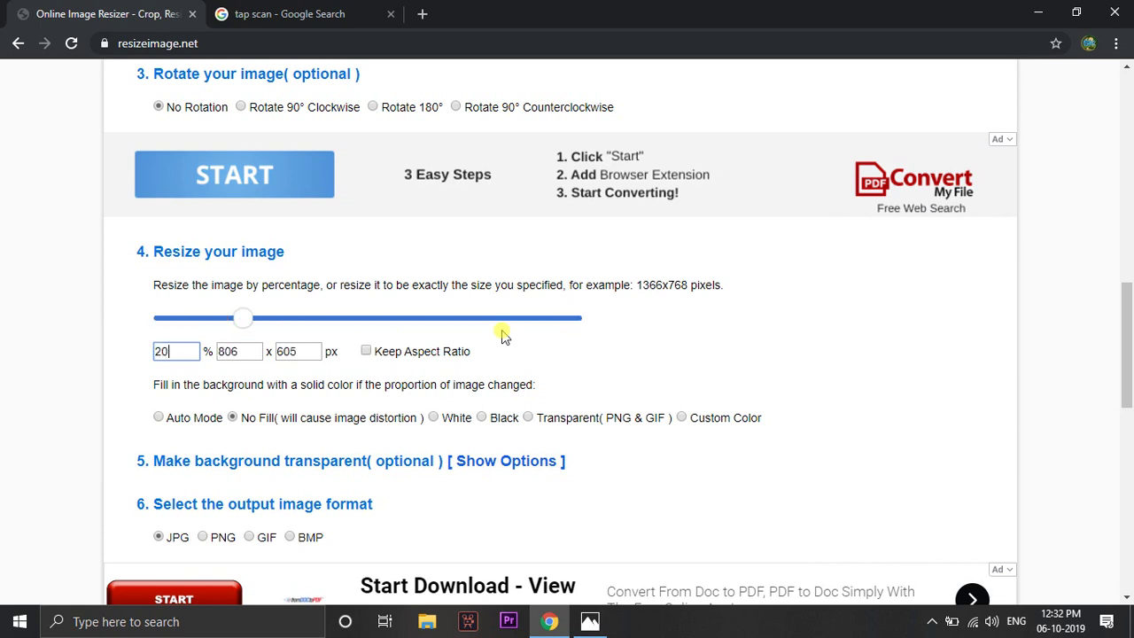
key("BackSpace")
type("1")
type("0")
scroll(416, 405, "down", 3)
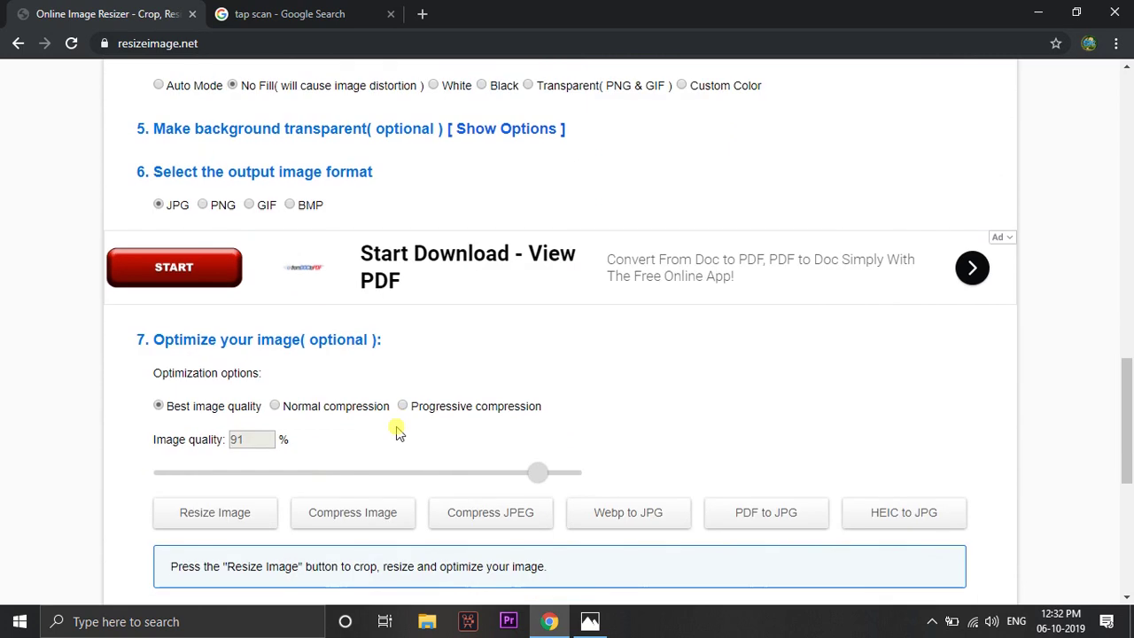
scroll(393, 432, "down", 1)
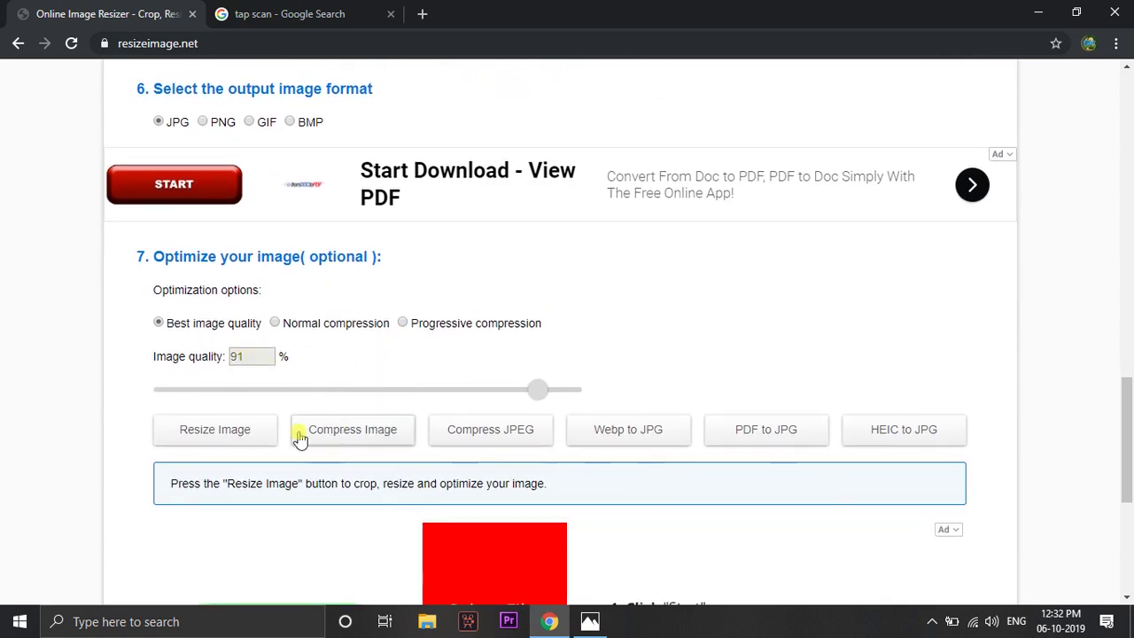
Resize the photo at 10 percent, yielding 403 x 302 px at 163.3 KB.
left_click(235, 436)
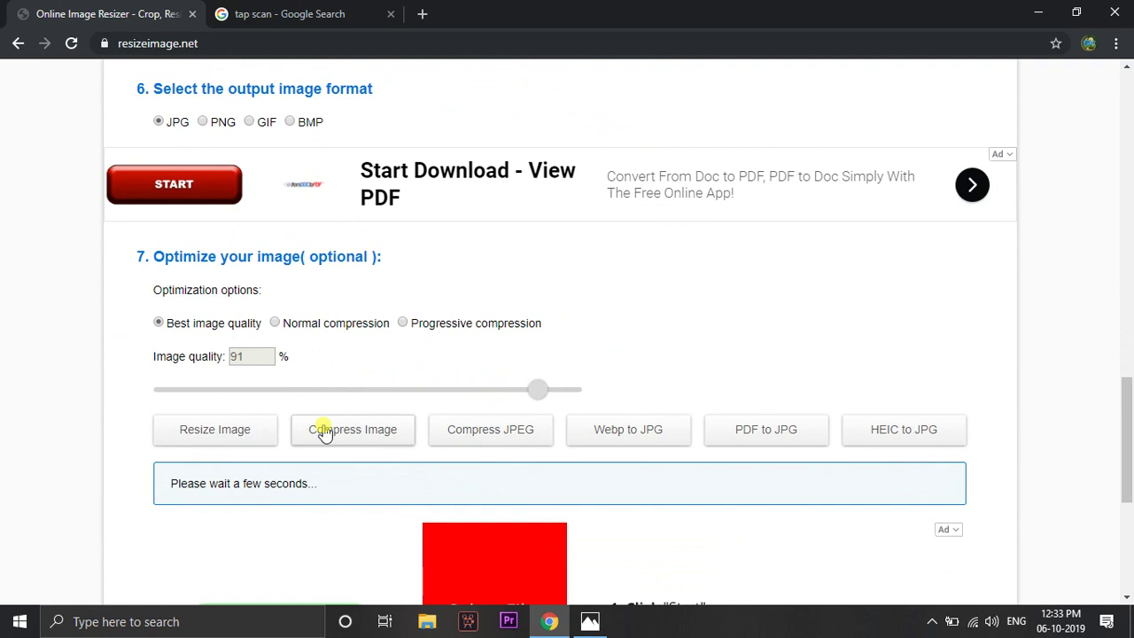
scroll(318, 428, "down", 1)
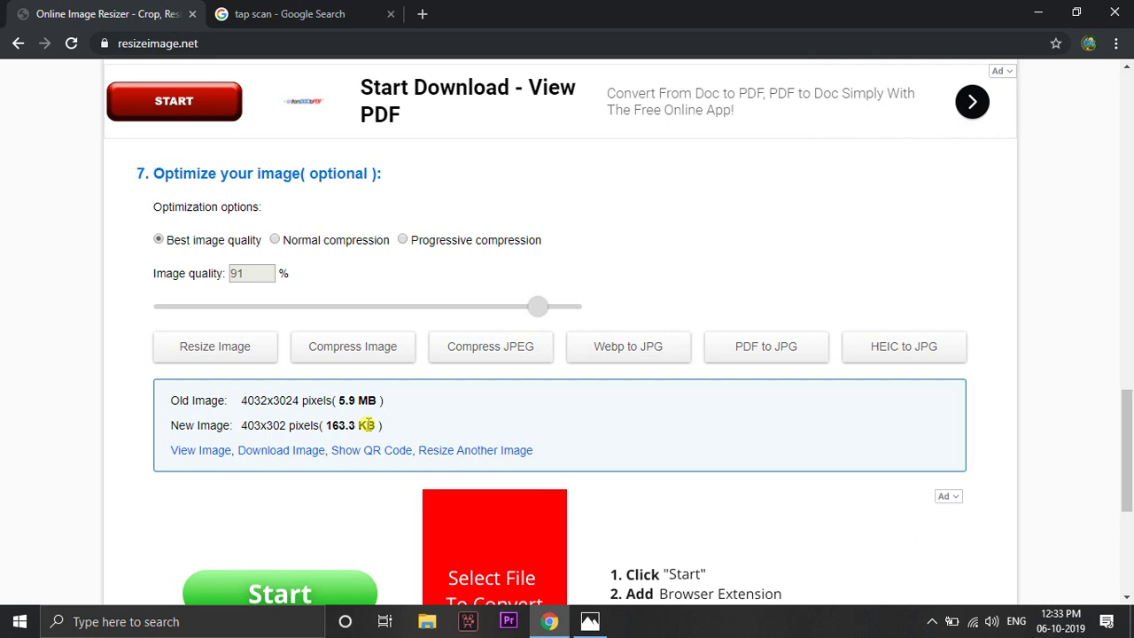
scroll(313, 450, "down", 1)
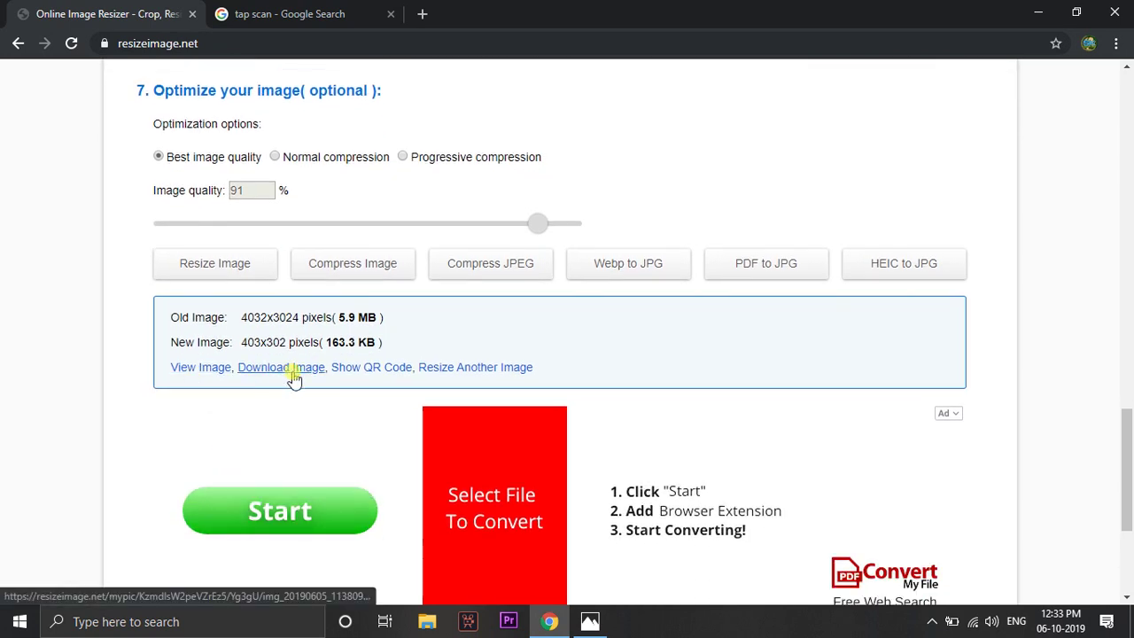
scroll(295, 376, "up", 4)
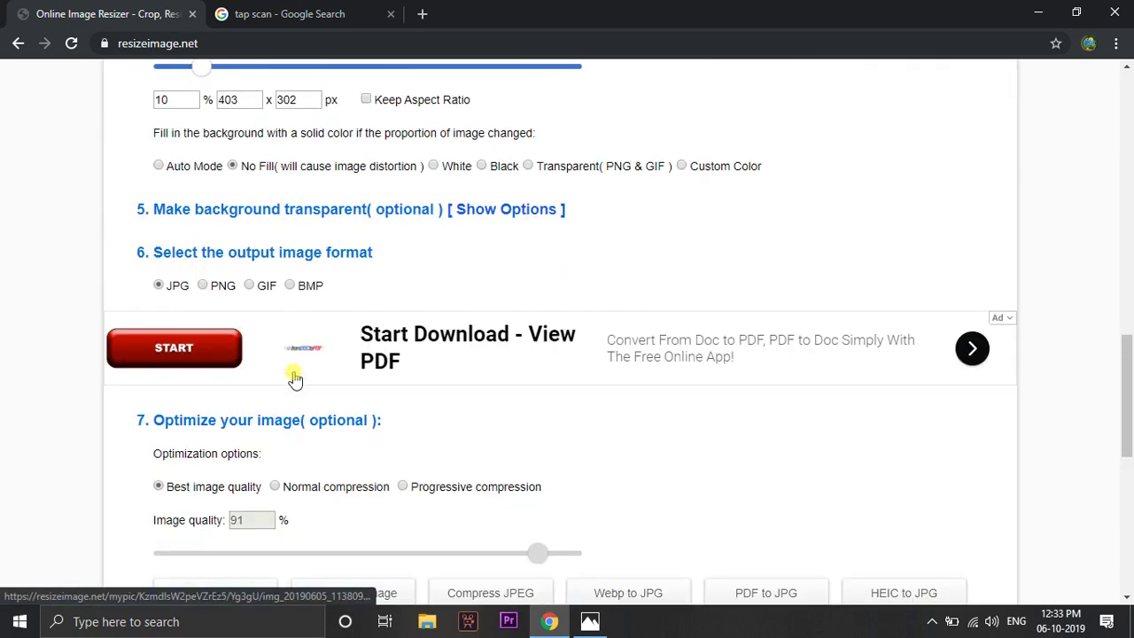
scroll(295, 377, "up", 2)
Resize the photo at 20 percent.
left_click_drag(177, 270, 3, 274)
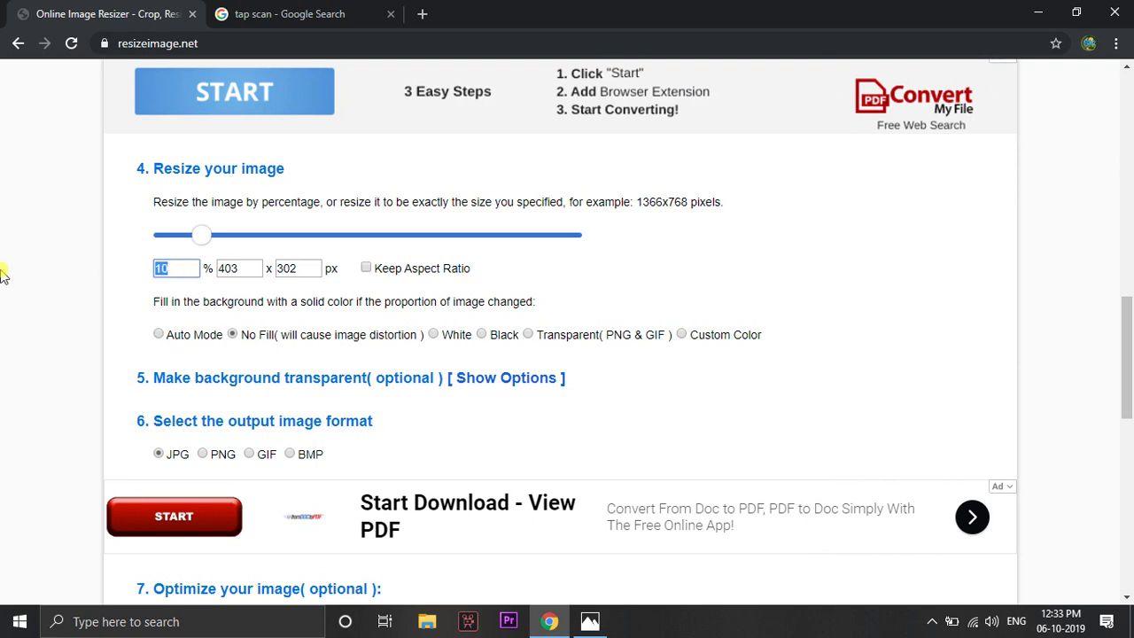
type("20")
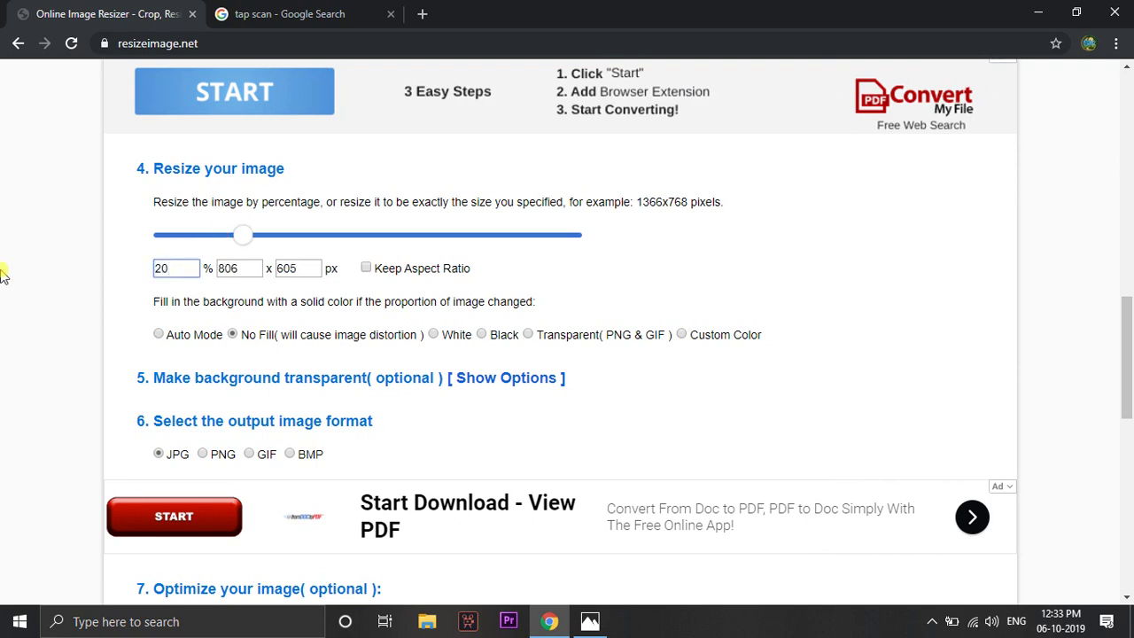
scroll(71, 377, "down", 7)
left_click(184, 174)
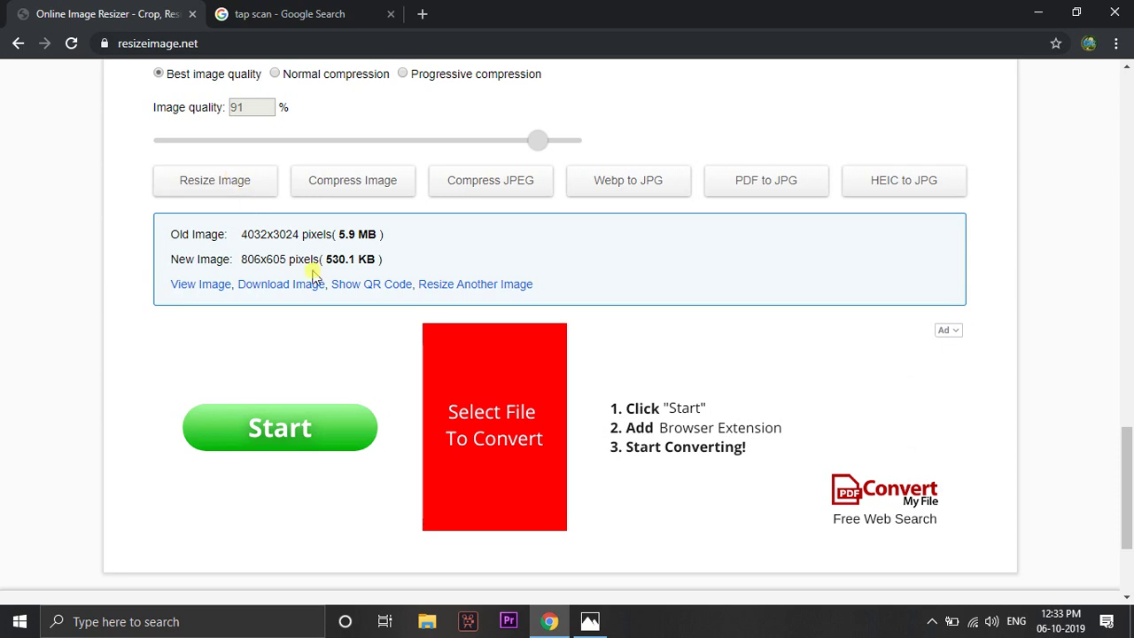
Resize the photo again at 15 percent, giving 605 x 454 px at 317.6 KB.
scroll(358, 277, "up", 6)
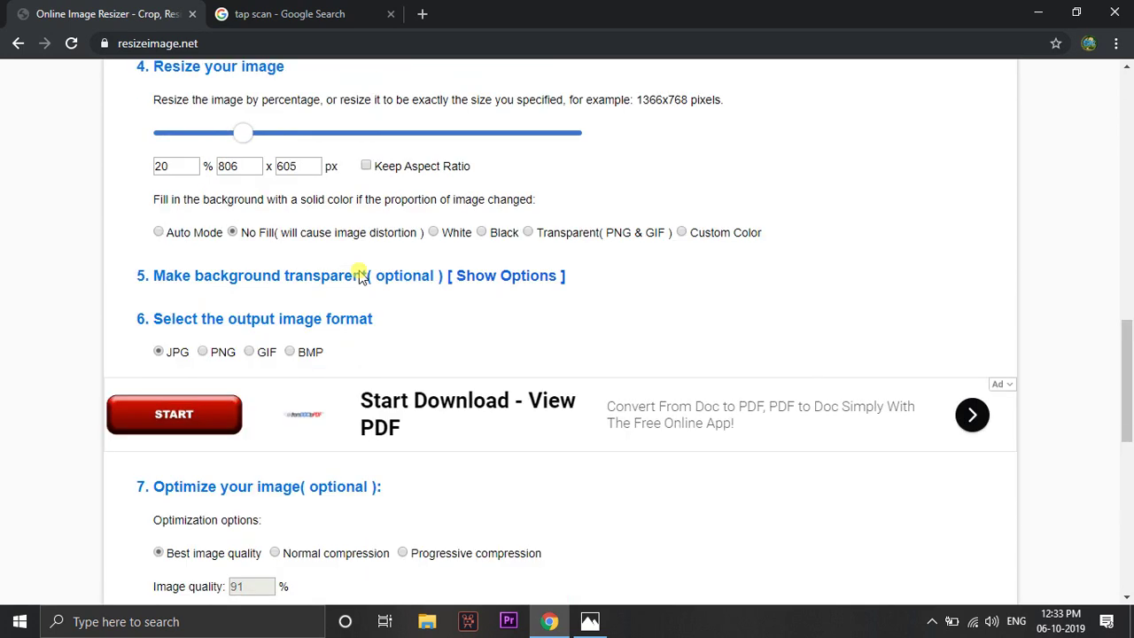
scroll(278, 269, "up", 2)
left_click_drag(173, 351, 62, 342)
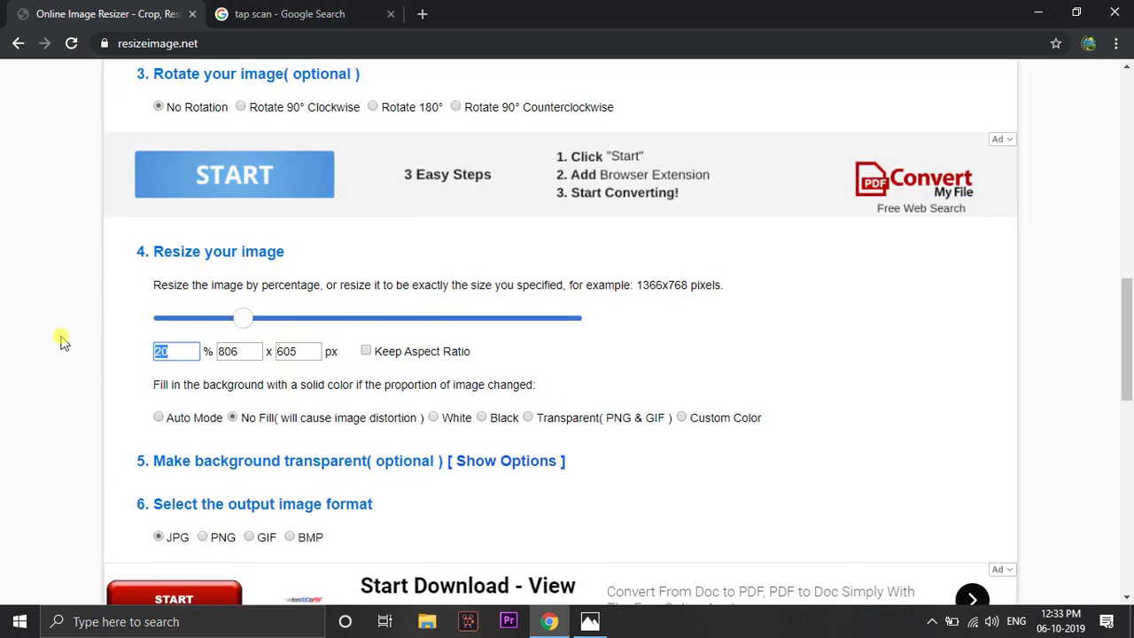
type("15")
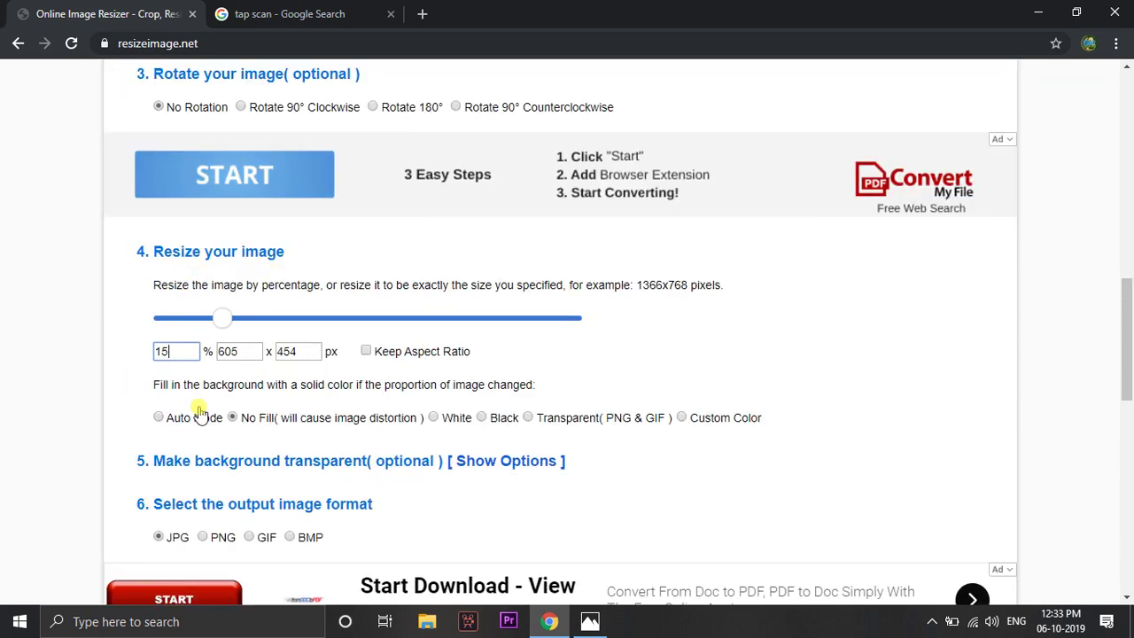
scroll(206, 416, "down", 5)
scroll(208, 418, "down", 4)
scroll(207, 390, "up", 2)
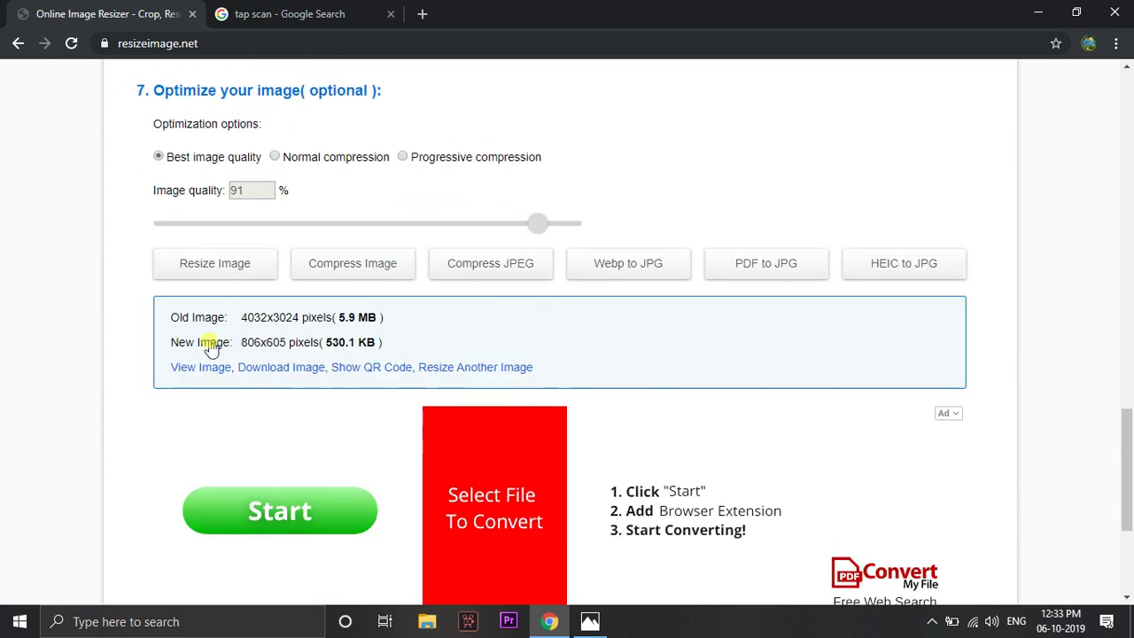
left_click(242, 271)
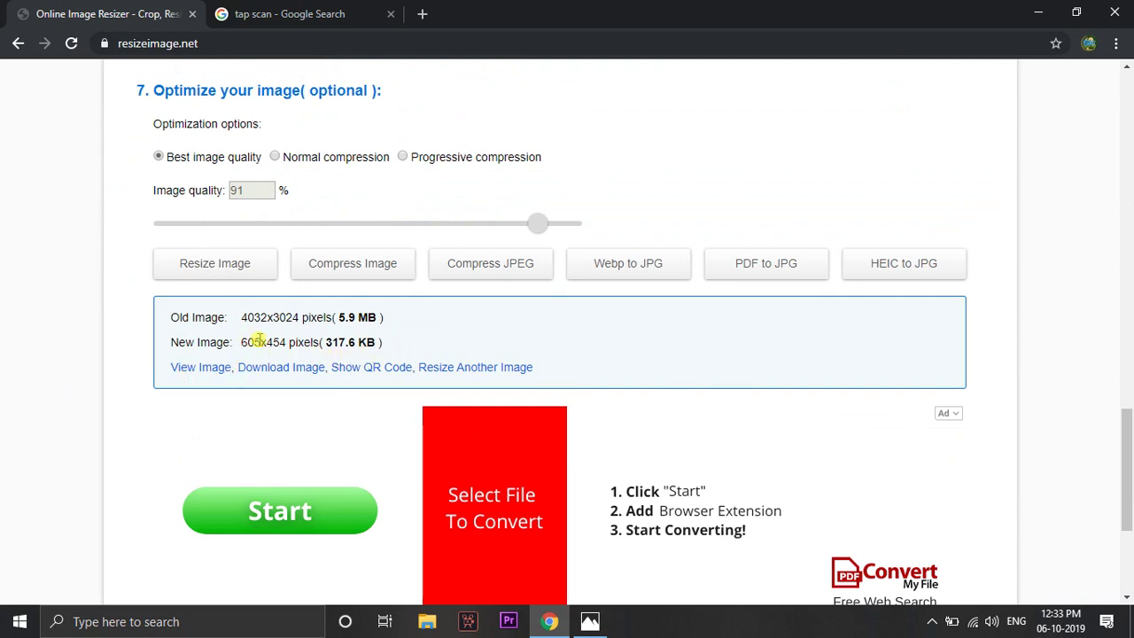
Tick Keep Aspect Ratio with the percentage still at 15.
scroll(257, 341, "up", 5)
scroll(256, 341, "up", 2)
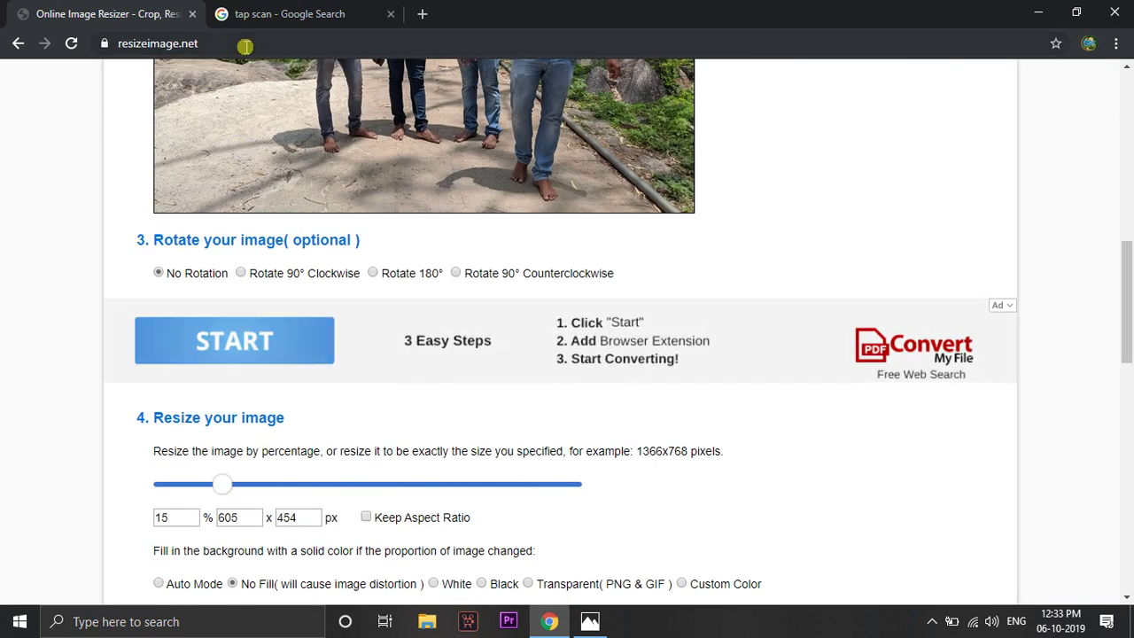
scroll(171, 193, "up", 2)
scroll(171, 192, "up", 6)
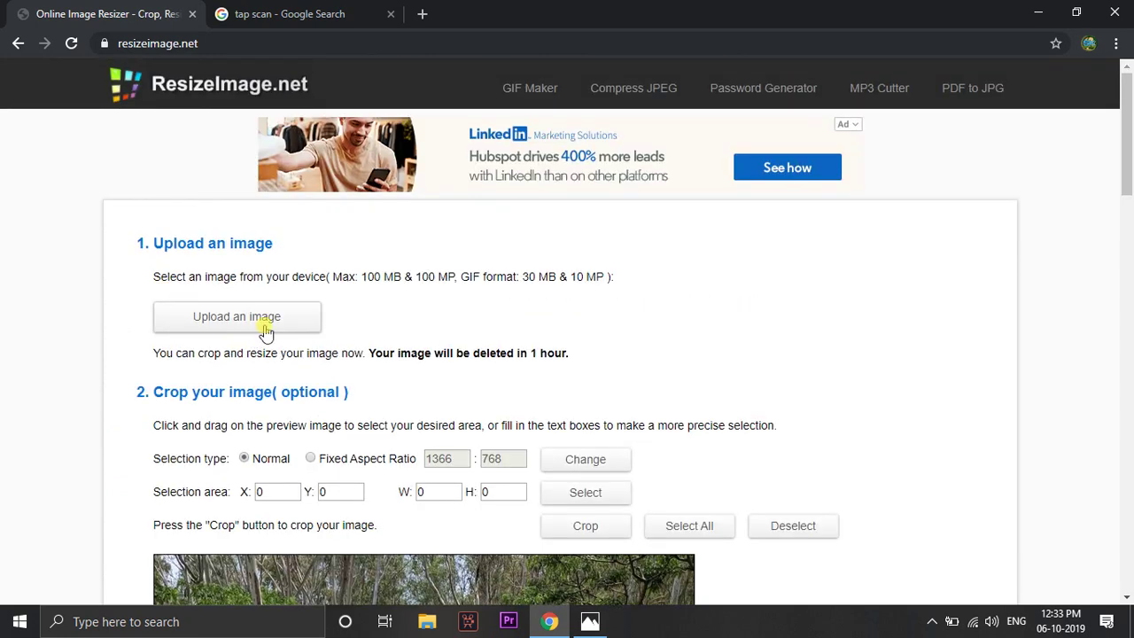
scroll(263, 326, "down", 3)
scroll(263, 327, "down", 4)
scroll(222, 331, "down", 2)
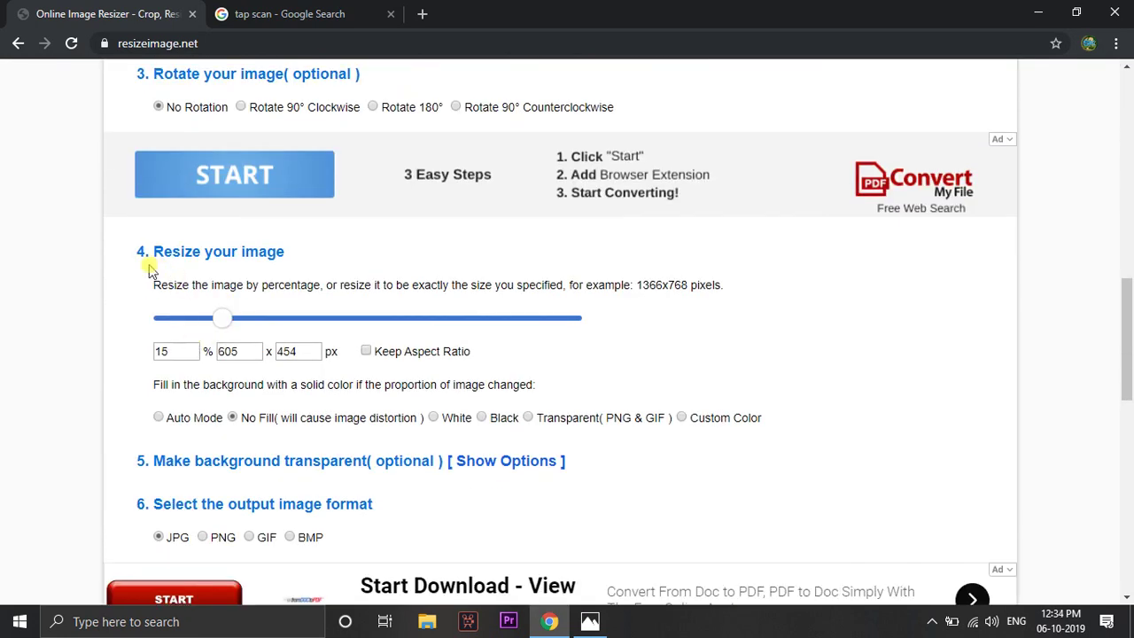
left_click(175, 351)
scroll(175, 351, "down", 1)
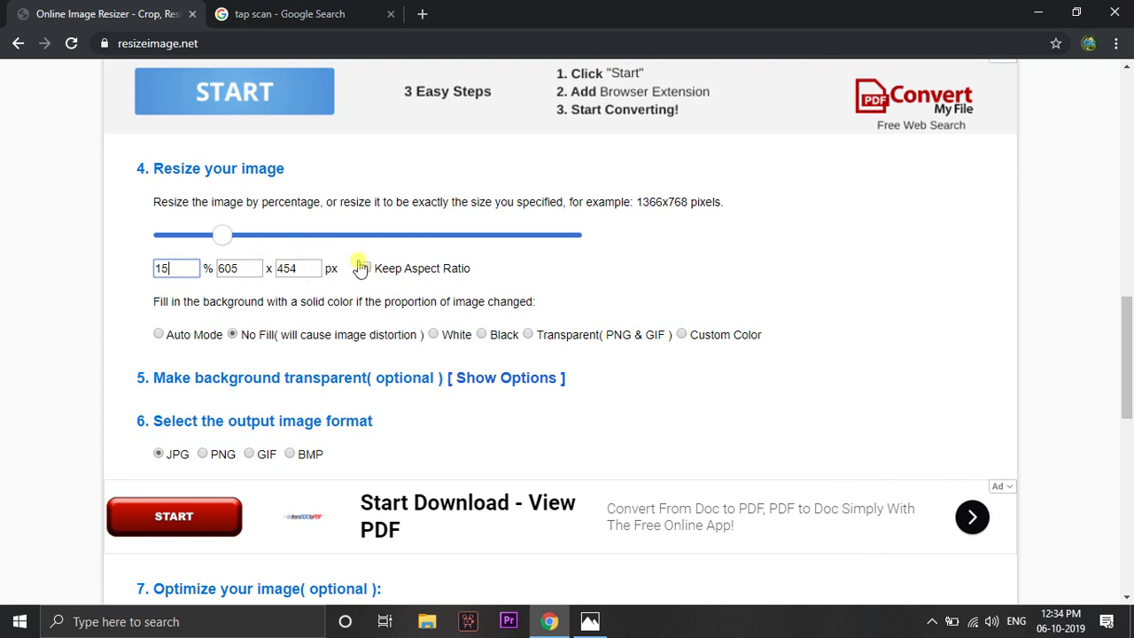
left_click(362, 268)
Re-run the resize with aspect ratio locked and view the 605 x 454 px result.
scroll(186, 296, "down", 2)
scroll(186, 297, "down", 5)
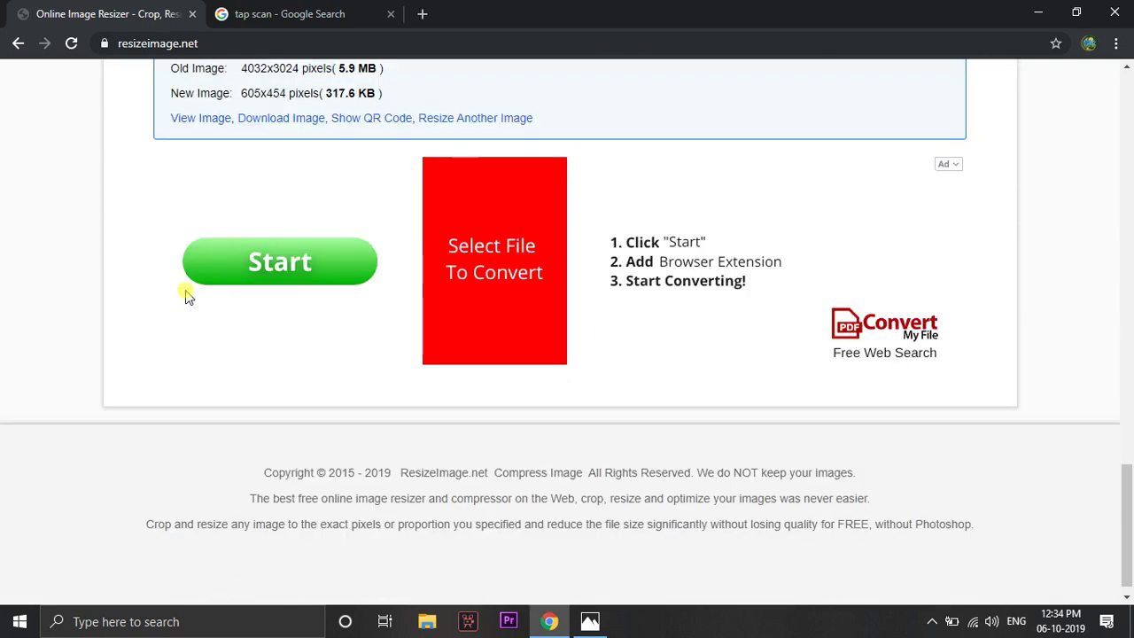
scroll(186, 297, "up", 2)
left_click(223, 263)
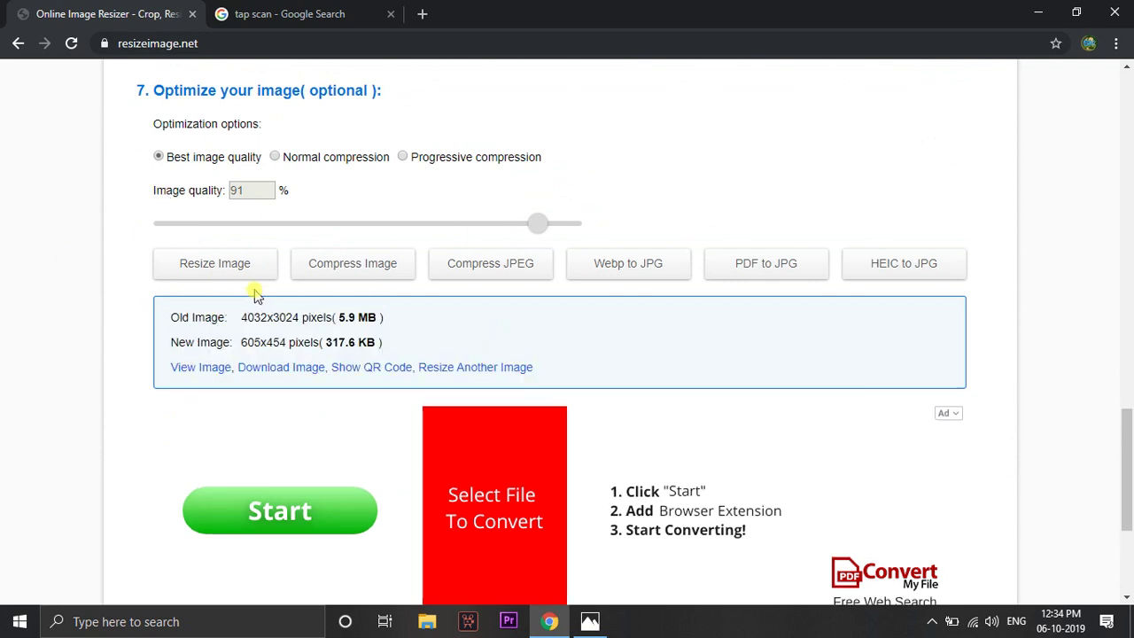
scroll(266, 292, "up", 2)
scroll(257, 291, "up", 5)
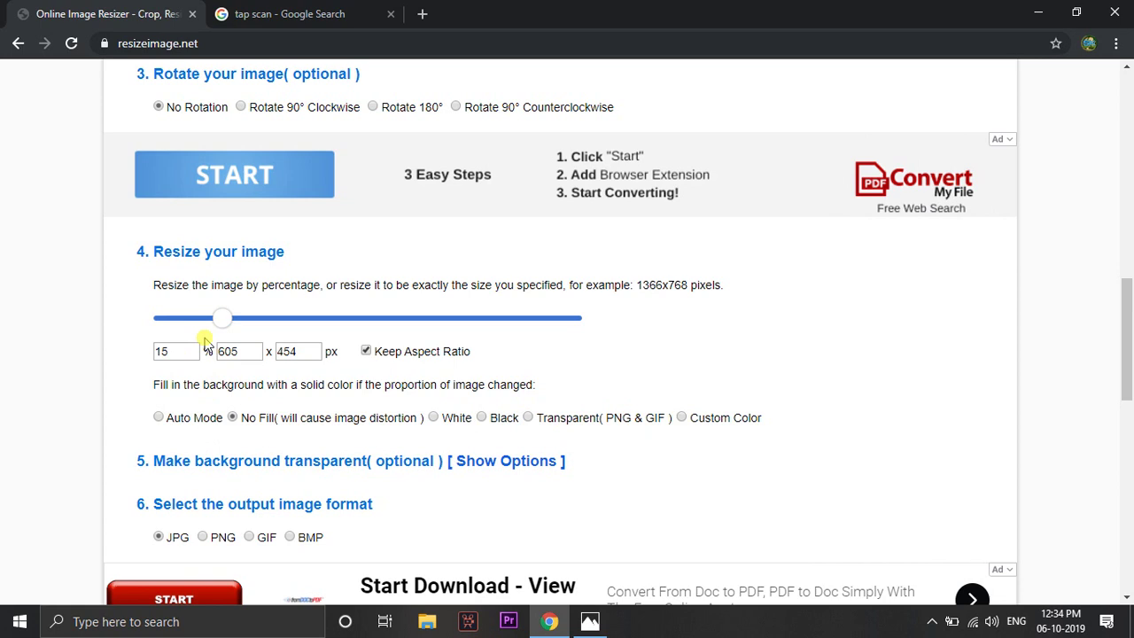
scroll(205, 343, "down", 4)
scroll(205, 343, "down", 3)
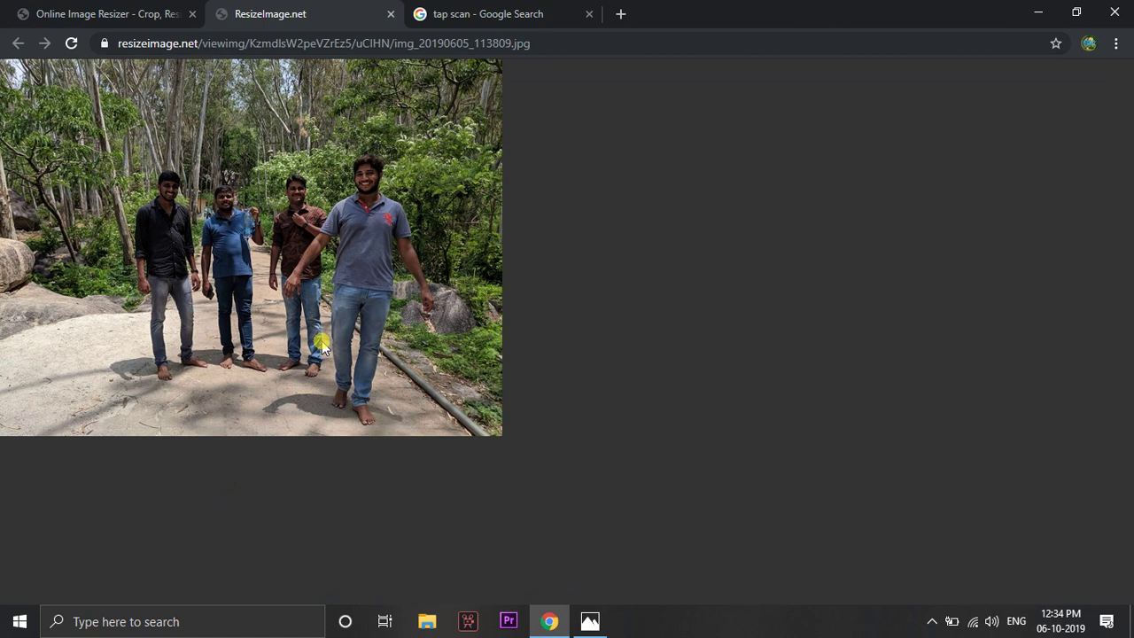
Download the 605 x 454 px resized photo as a JPG from the Online Image Resizer tab.
left_click(91, 9)
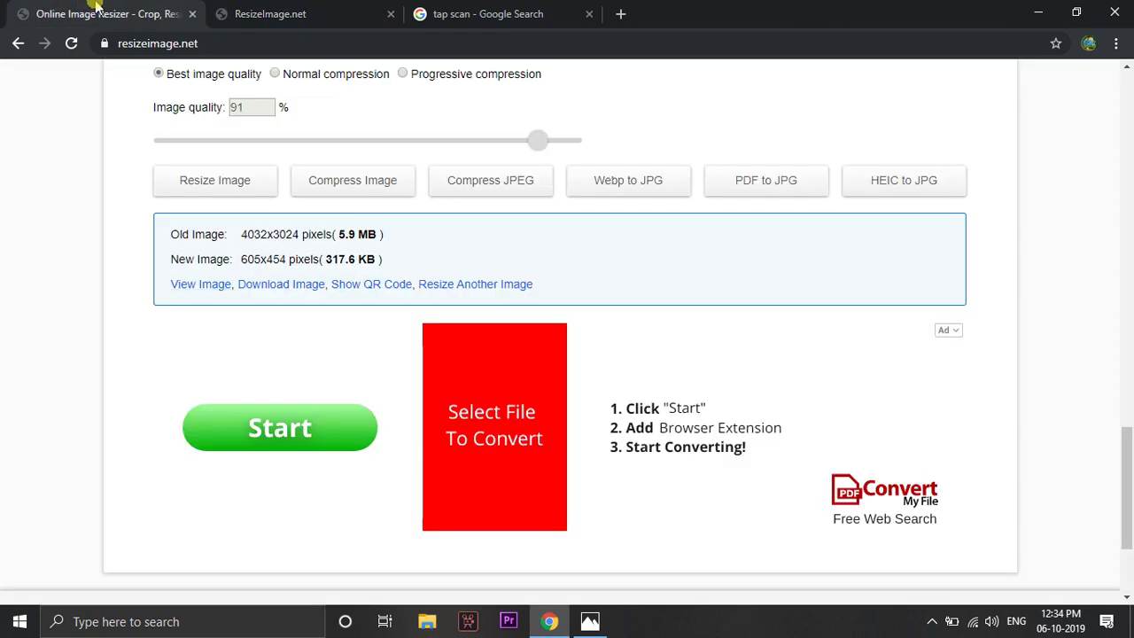
left_click(262, 284)
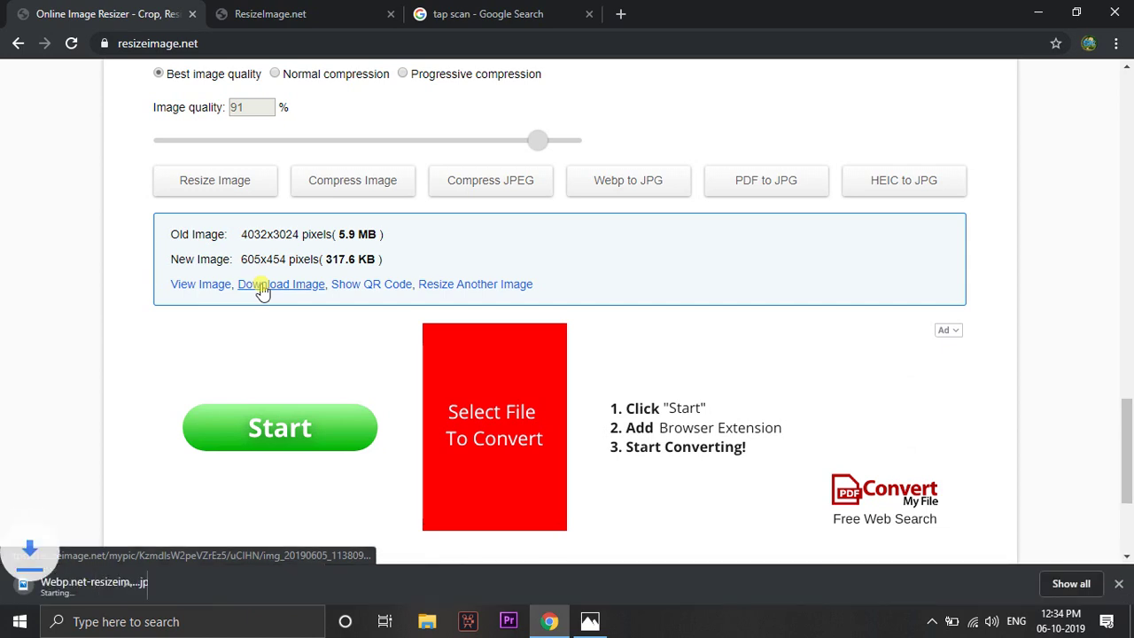